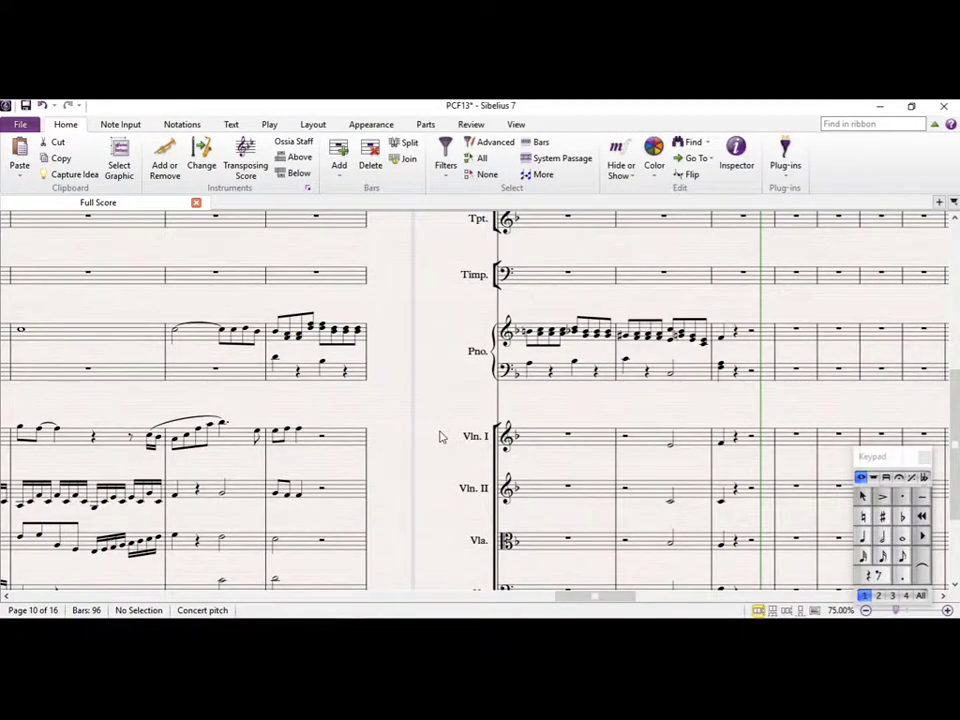
Pan around the score to look over the woodwind, brass, timpani, piano and string staves.
{"action": "left_click_drag", "start_coordinate": [384, 399], "coordinate": [418, 446]}
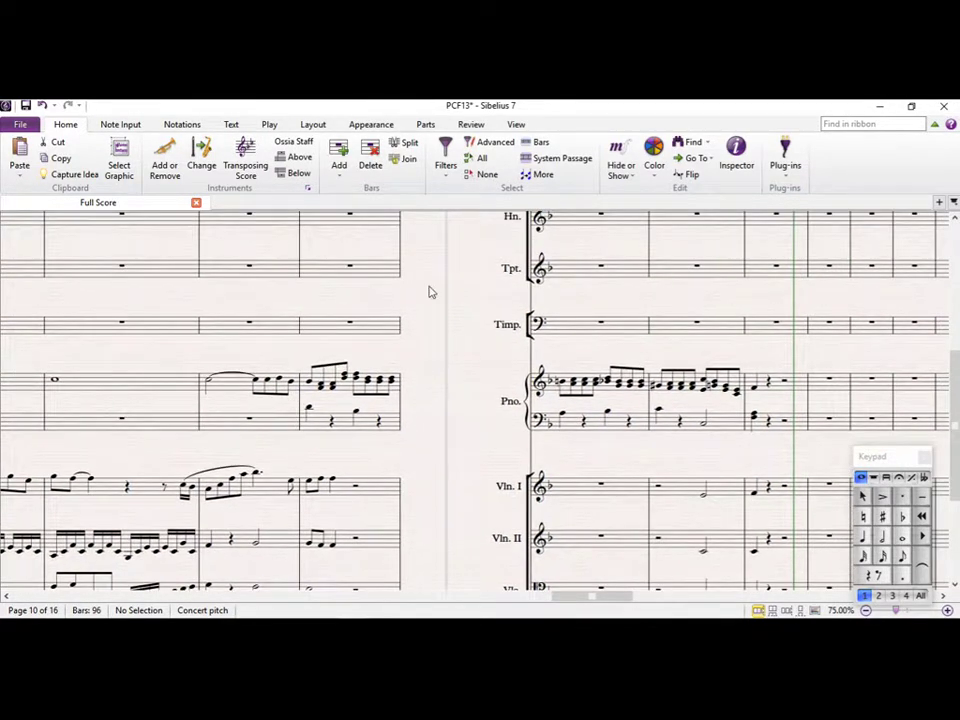
{"action": "left_click_drag", "start_coordinate": [431, 291], "coordinate": [354, 594]}
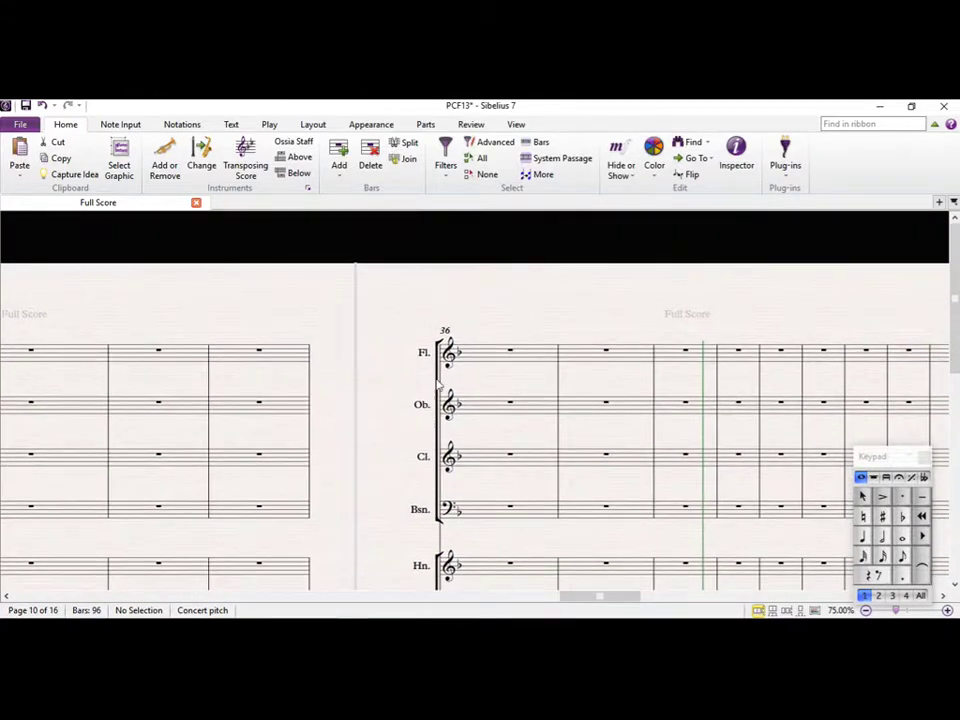
{"action": "left_click_drag", "start_coordinate": [394, 474], "coordinate": [441, 160]}
{"action": "scroll", "coordinate": [426, 285], "scroll_direction": "down", "scroll_amount": 2}
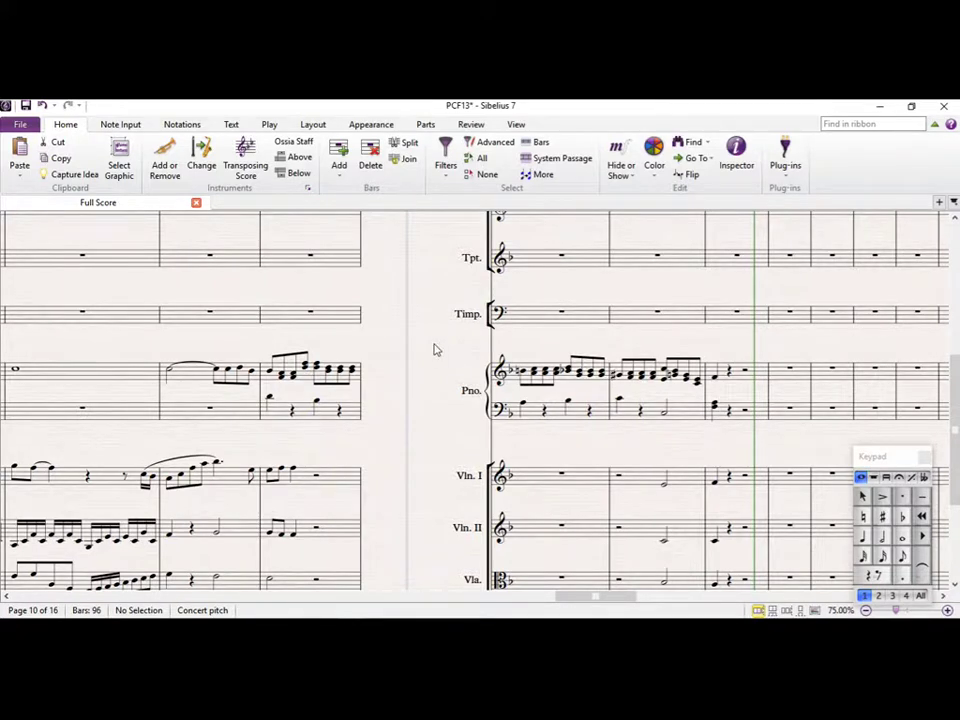
{"action": "left_click_drag", "start_coordinate": [434, 349], "coordinate": [452, 398]}
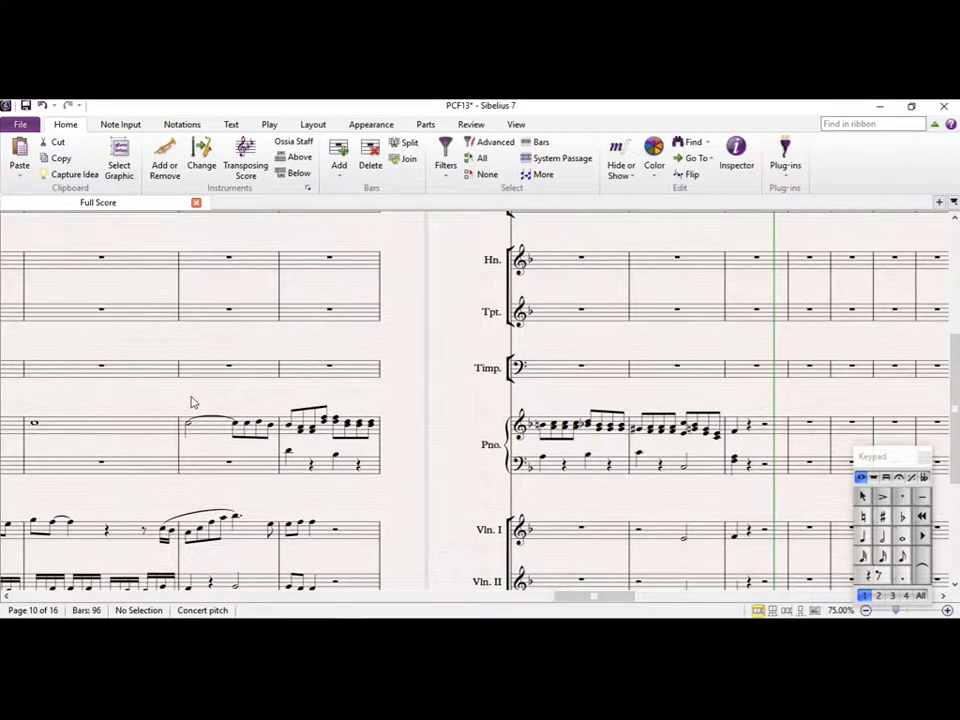
{"action": "left_click_drag", "start_coordinate": [193, 402], "coordinate": [139, 220]}
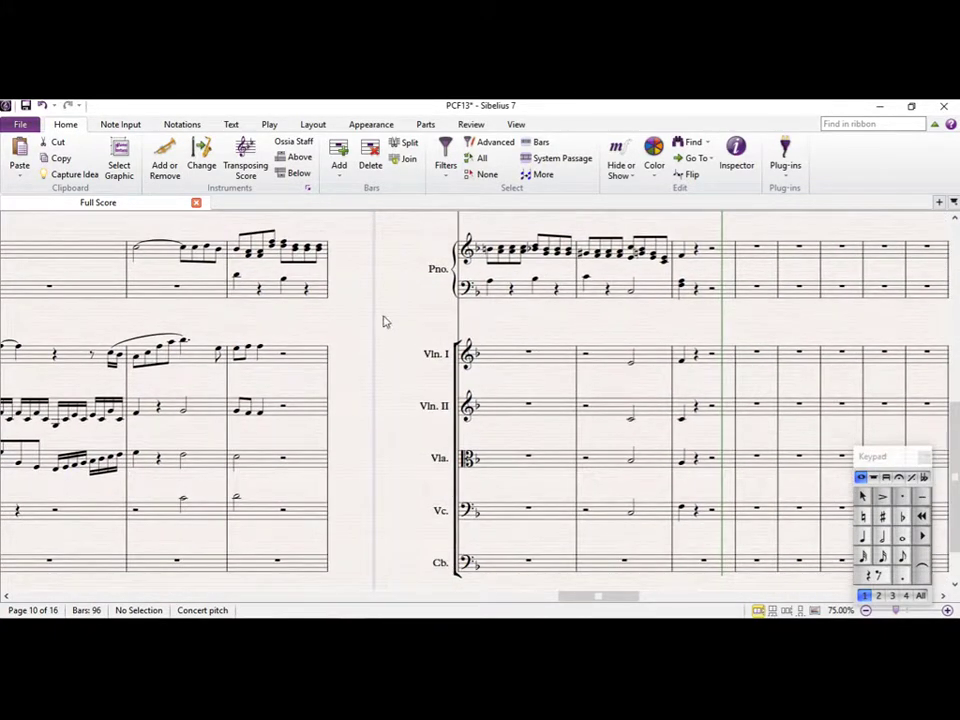
{"action": "left_click_drag", "start_coordinate": [396, 259], "coordinate": [403, 566]}
{"action": "left_click_drag", "start_coordinate": [397, 364], "coordinate": [371, 107]}
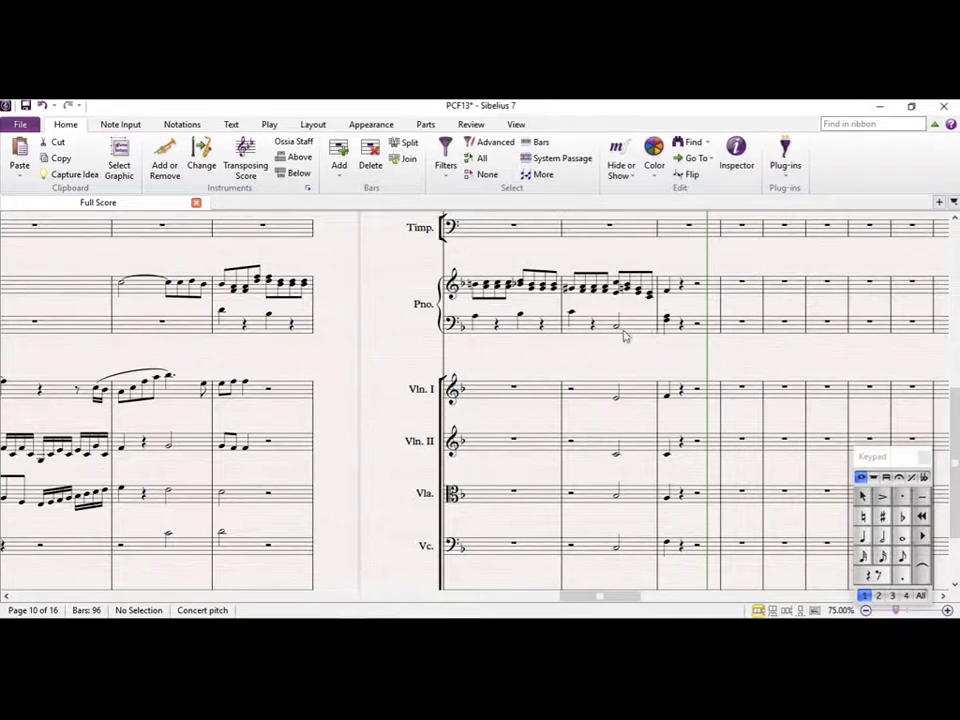
{"action": "left_click_drag", "start_coordinate": [399, 259], "coordinate": [401, 467]}
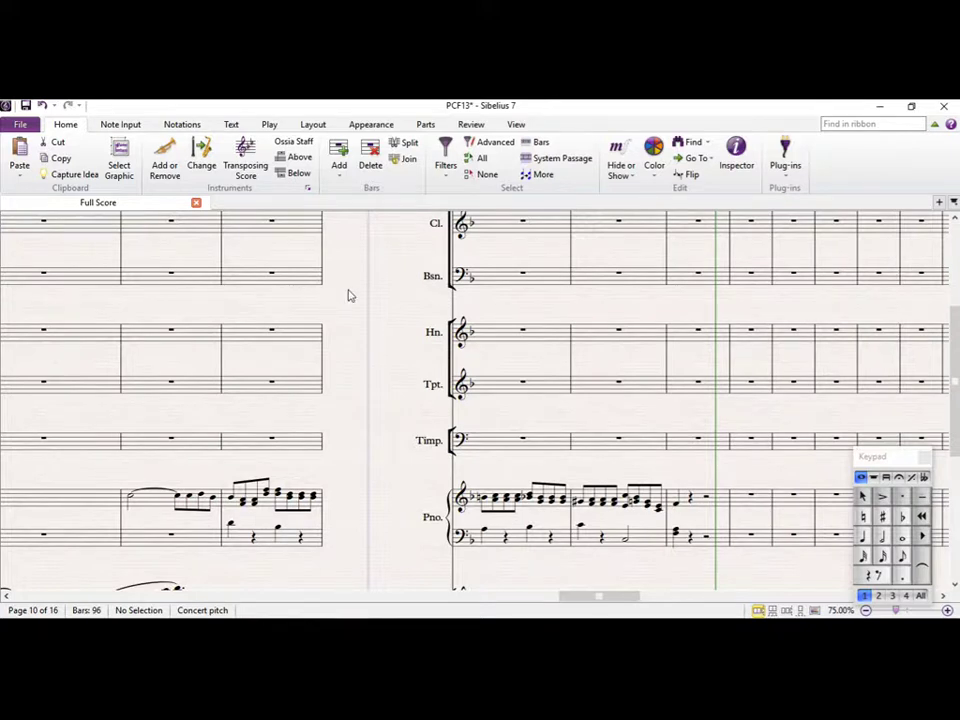
{"action": "left_click_drag", "start_coordinate": [349, 295], "coordinate": [326, 491]}
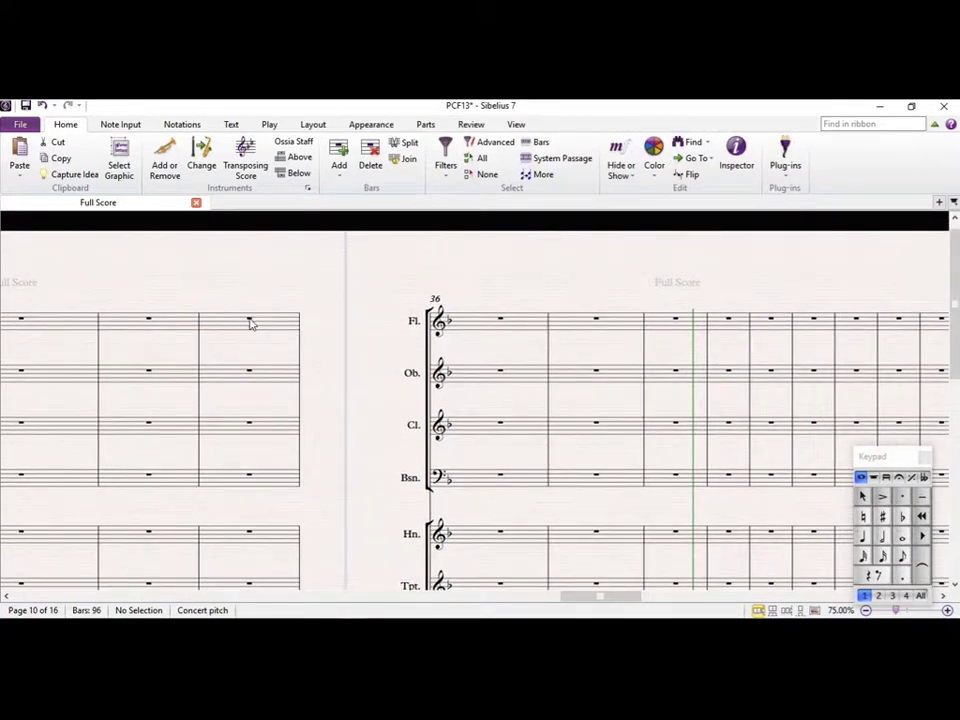
{"action": "left_click_drag", "start_coordinate": [163, 356], "coordinate": [240, 188]}
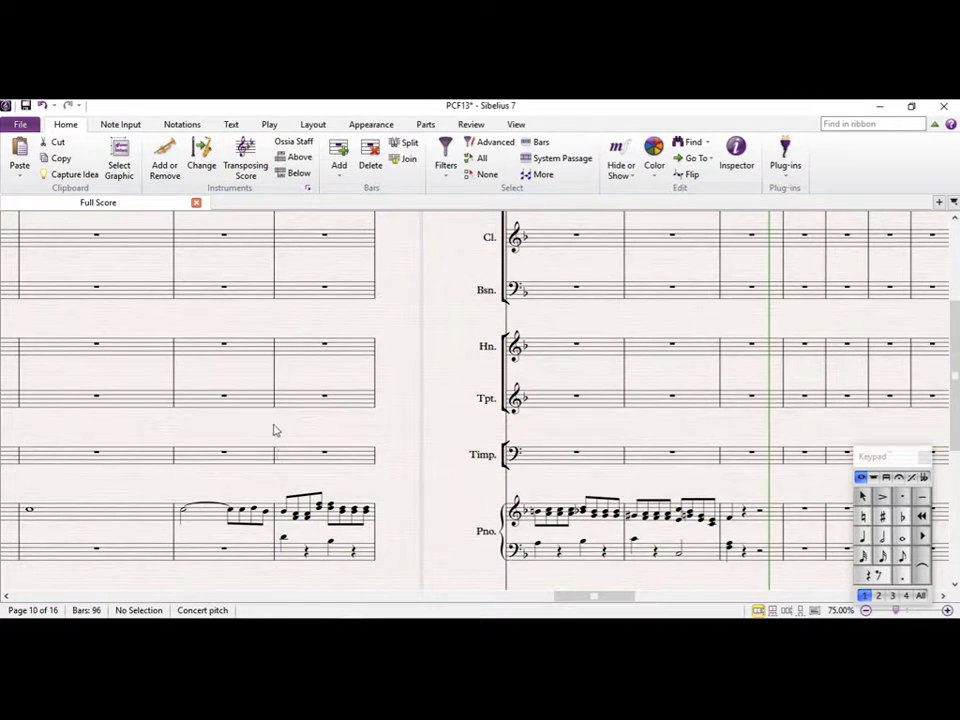
{"action": "left_click_drag", "start_coordinate": [274, 431], "coordinate": [304, 268]}
Inspect the bar 35 piano chord notes and the Violin I rest.
{"action": "left_click", "coordinate": [326, 364]}
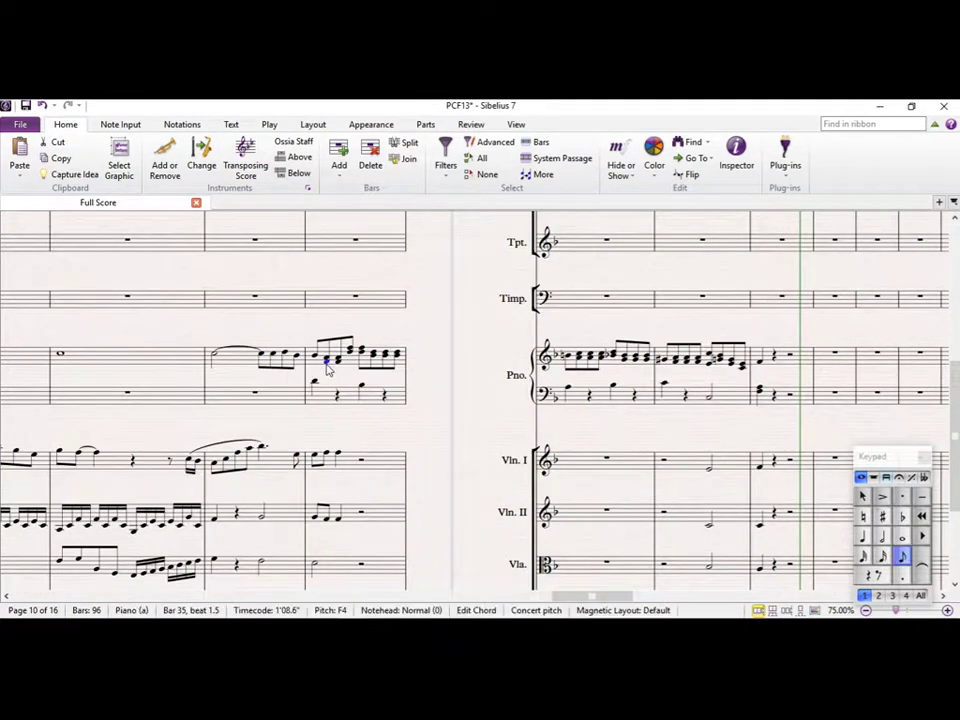
{"action": "key", "text": "alt+Up"}
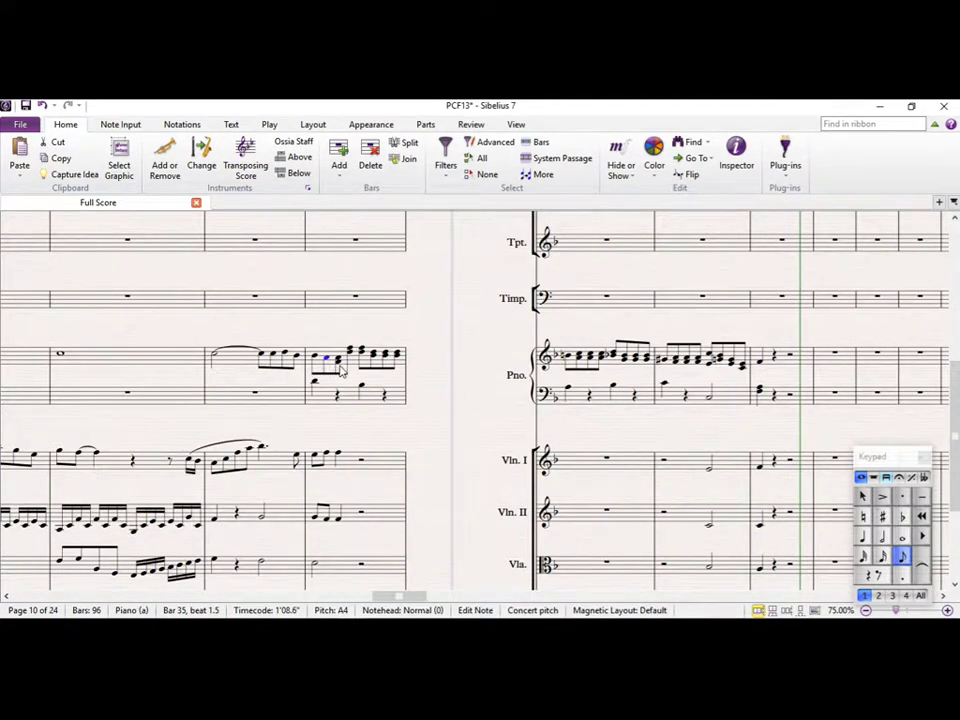
{"action": "key", "text": "Right"}
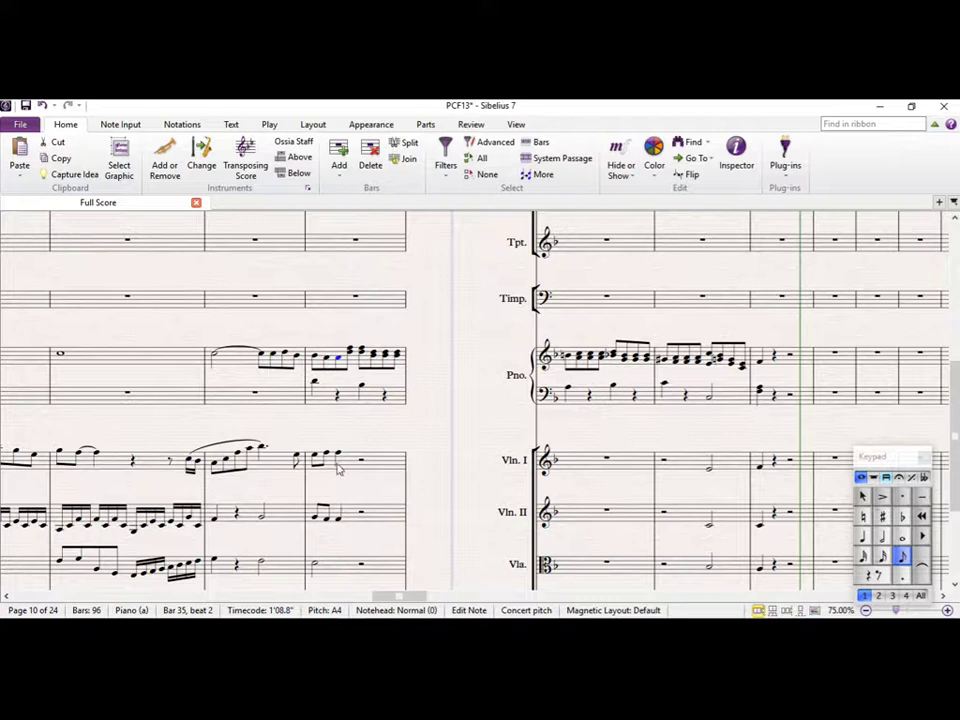
{"action": "left_click", "coordinate": [362, 462]}
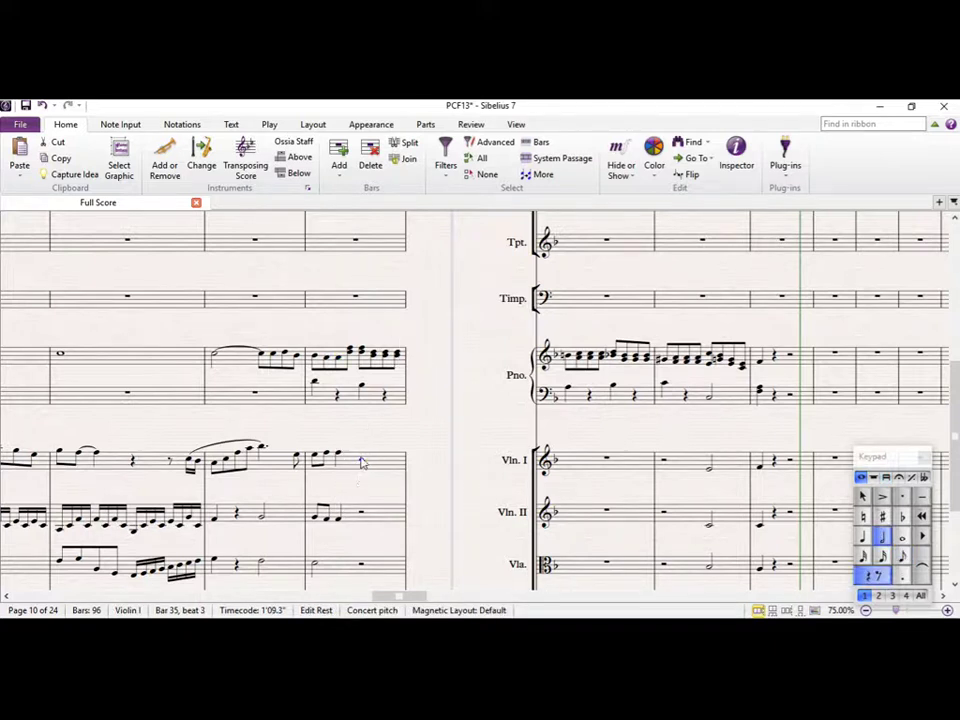
Enter flute F6 notes across bars 35–38 as quarter, whole, half and quarter notes.
{"action": "left_click_drag", "start_coordinate": [426, 229], "coordinate": [380, 593]}
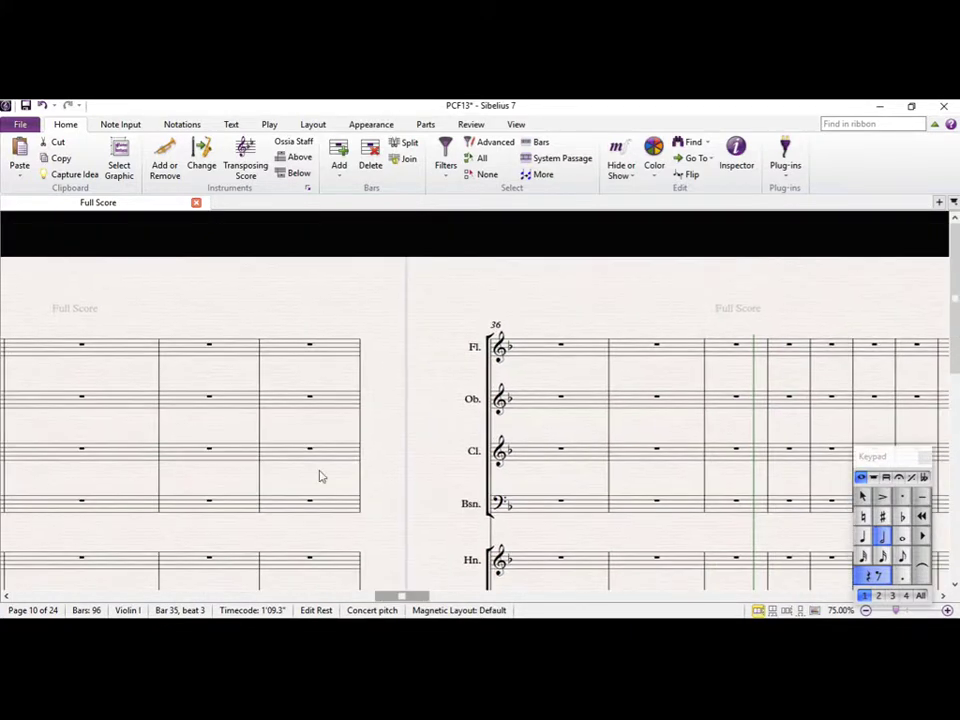
{"action": "left_click", "coordinate": [310, 348]}
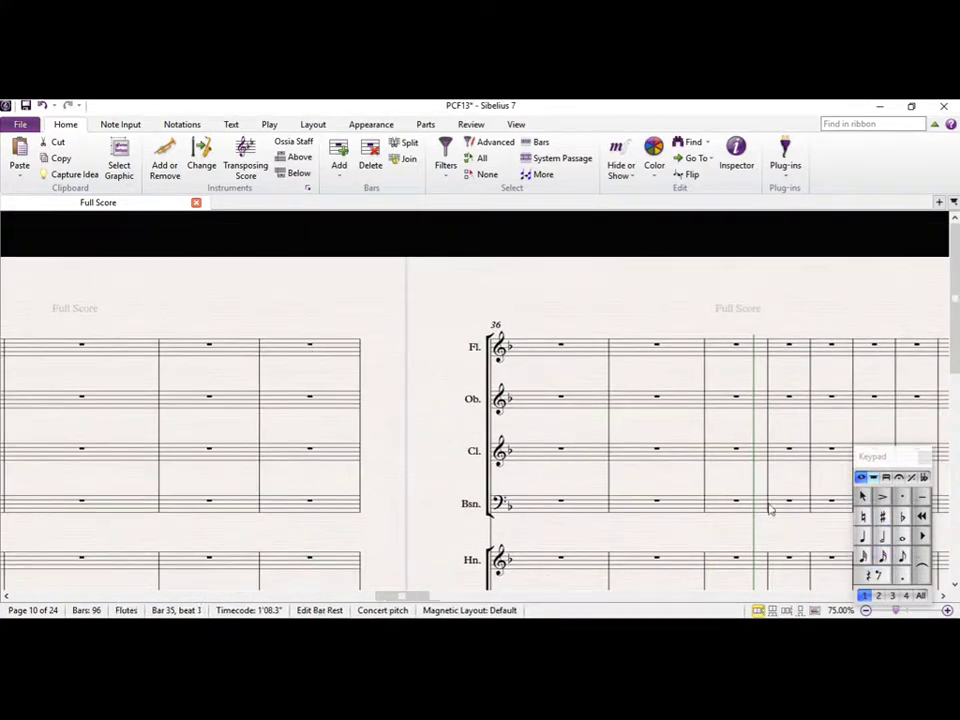
{"action": "left_click", "coordinate": [880, 538]}
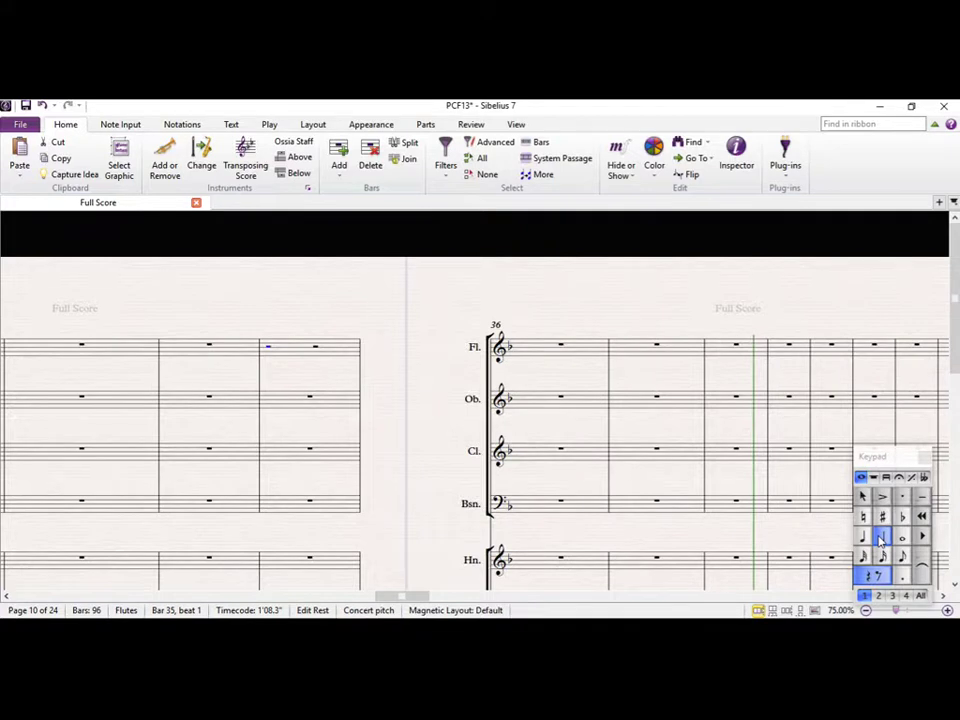
{"action": "key", "text": "f"}
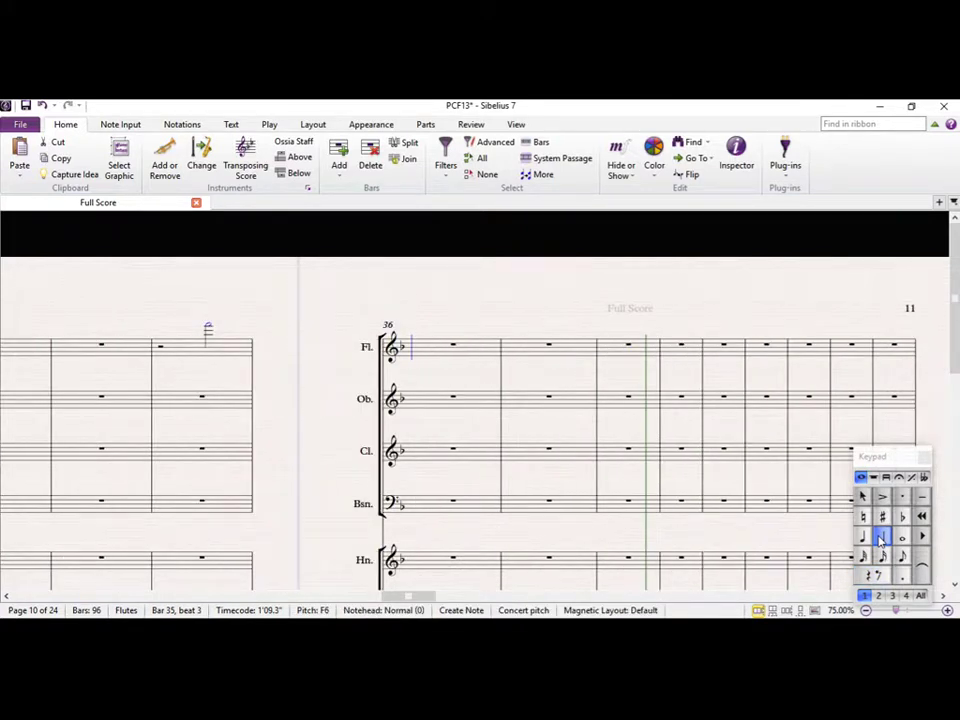
{"action": "key", "text": "f"}
{"action": "left_click", "coordinate": [903, 538]}
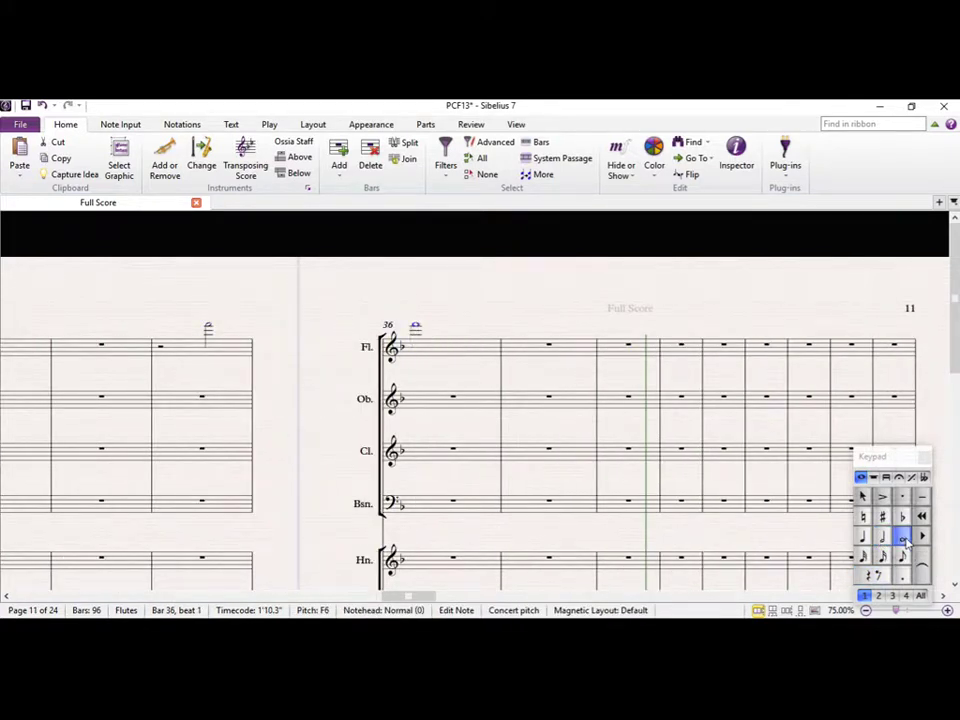
{"action": "key", "text": "f"}
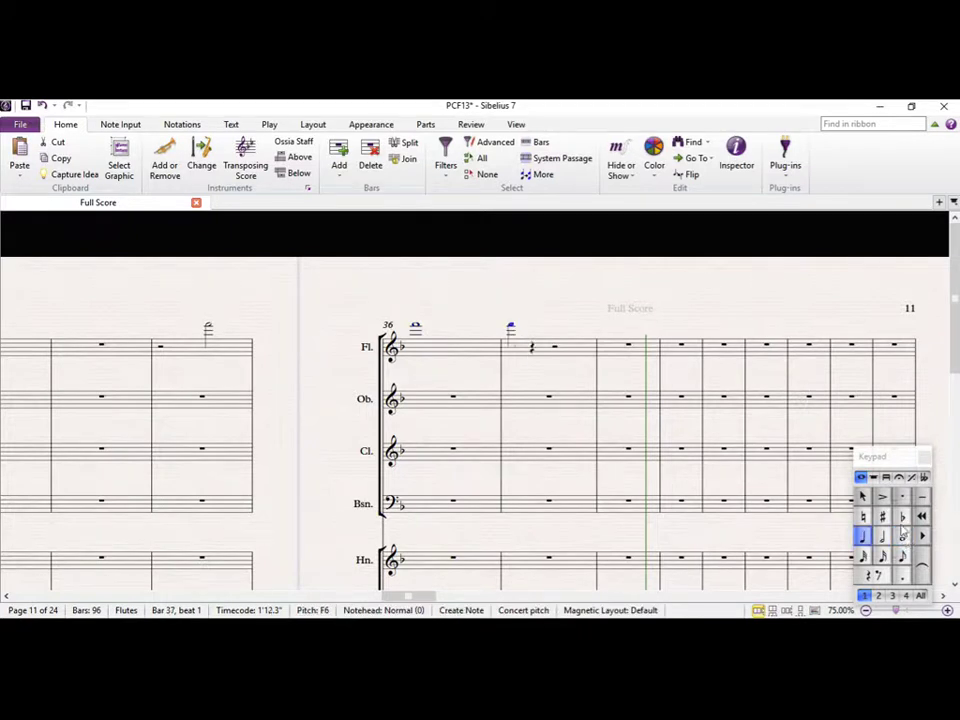
{"action": "left_click", "coordinate": [882, 538]}
{"action": "key", "text": "f"}
{"action": "key", "text": "f"}
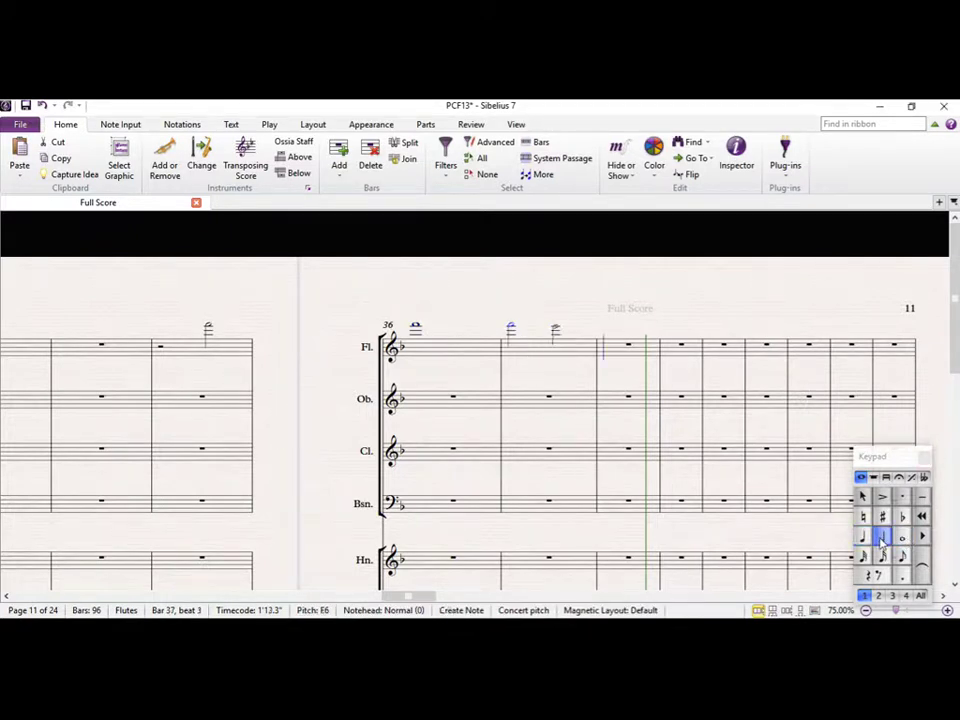
{"action": "left_click", "coordinate": [862, 538]}
{"action": "key", "text": "Escape"}
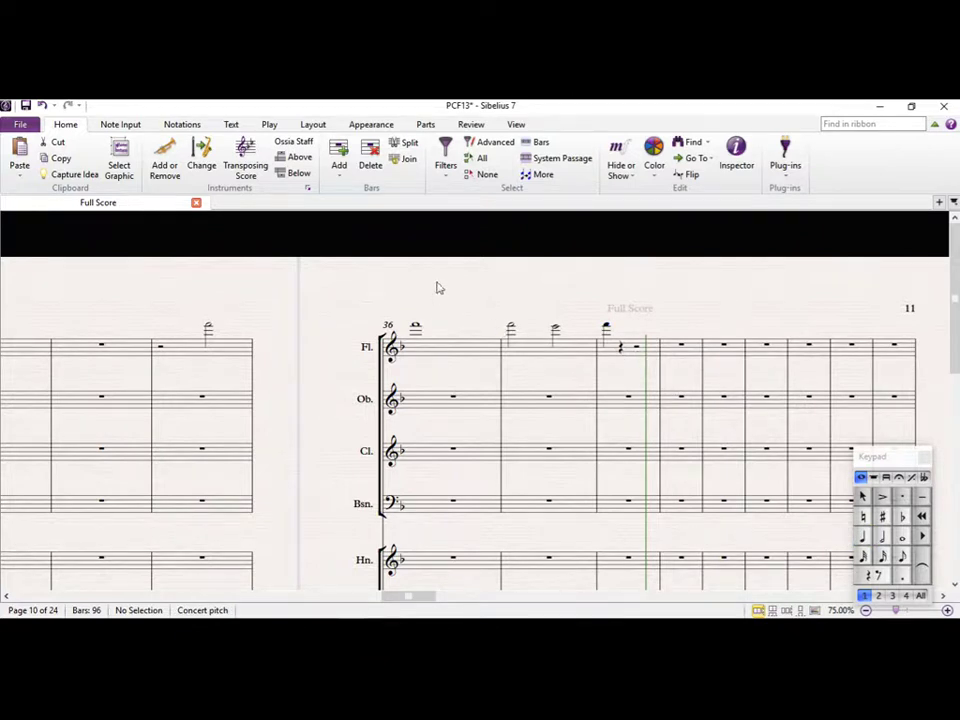
Tie the high bar 35 flute note across bar 36 into bar 37.
{"action": "left_click_drag", "start_coordinate": [434, 300], "coordinate": [420, 236]}
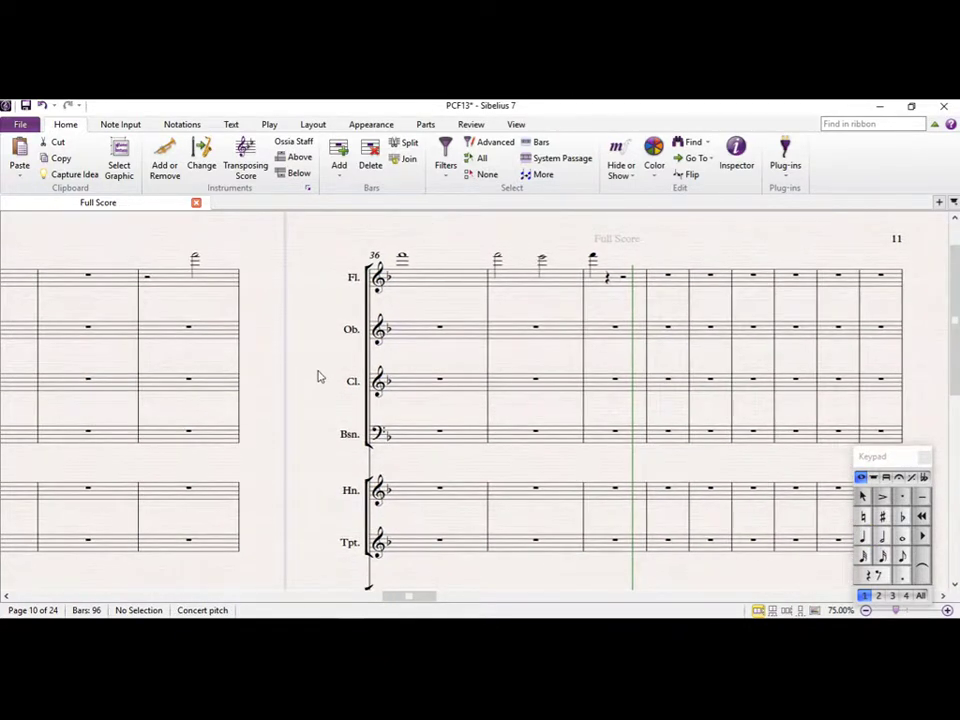
{"action": "left_click_drag", "start_coordinate": [307, 361], "coordinate": [298, 371]}
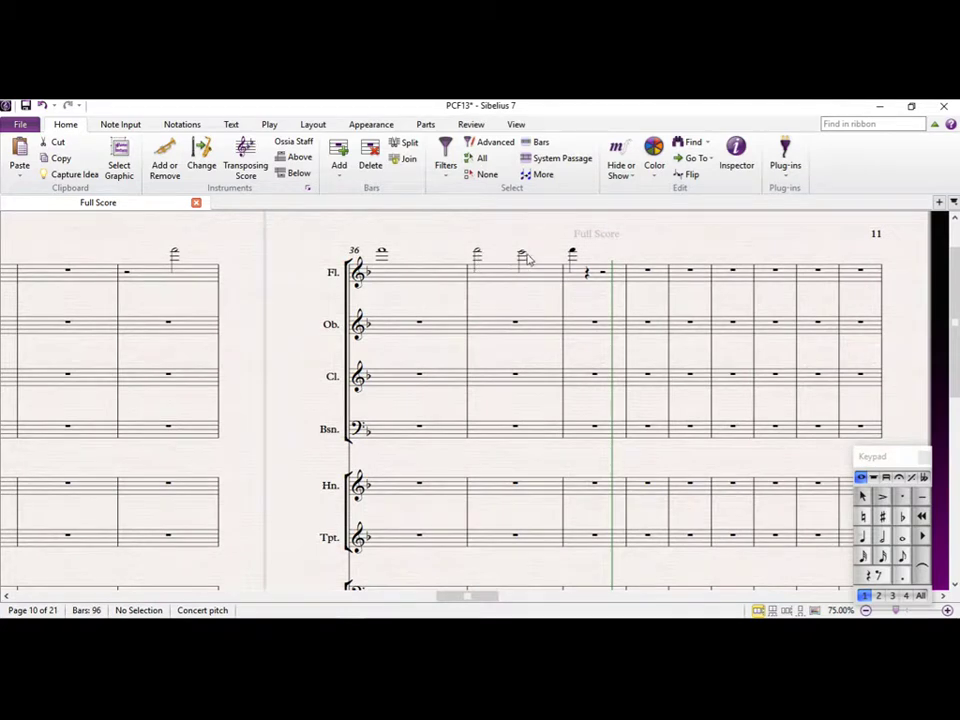
{"action": "scroll", "coordinate": [521, 362], "scroll_direction": "down", "scroll_amount": 3}
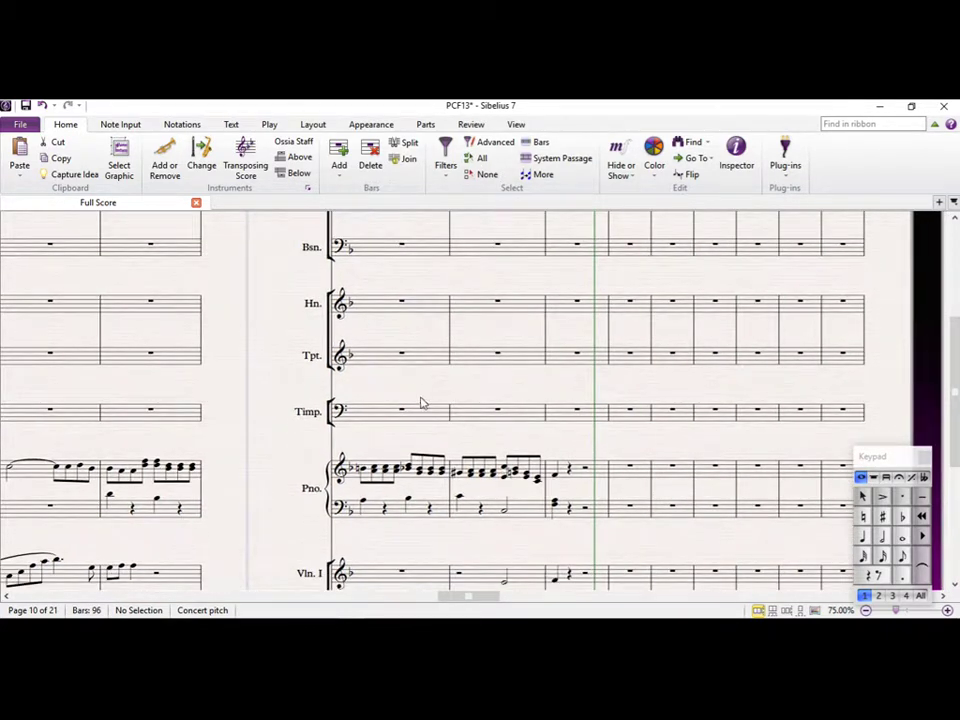
{"action": "scroll", "coordinate": [422, 399], "scroll_direction": "up", "scroll_amount": 4}
{"action": "left_click", "coordinate": [231, 324]}
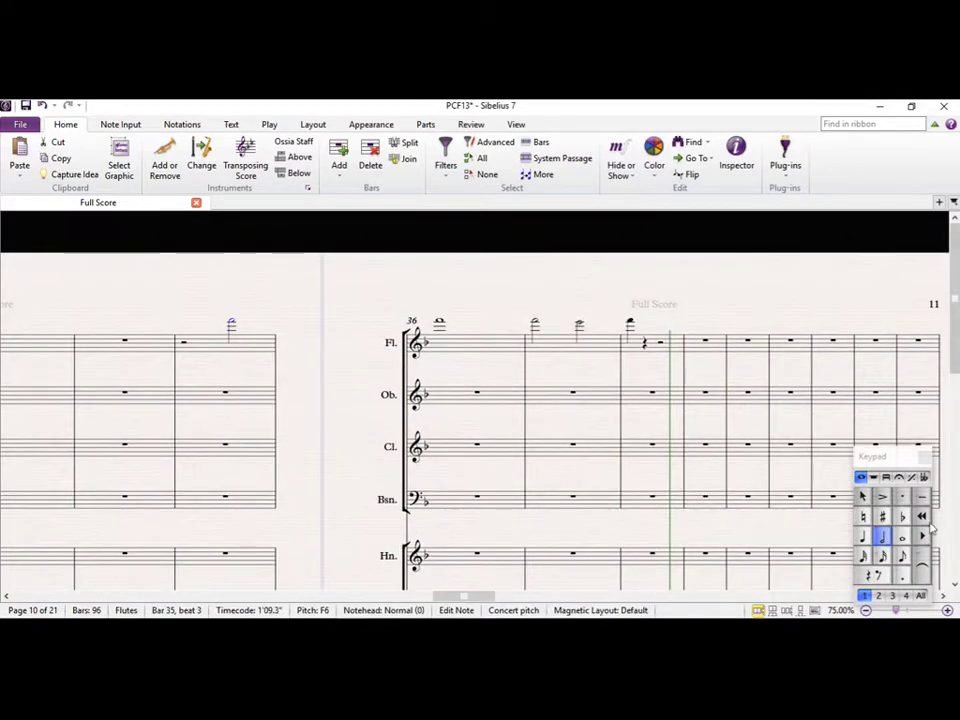
{"action": "left_click", "coordinate": [922, 568]}
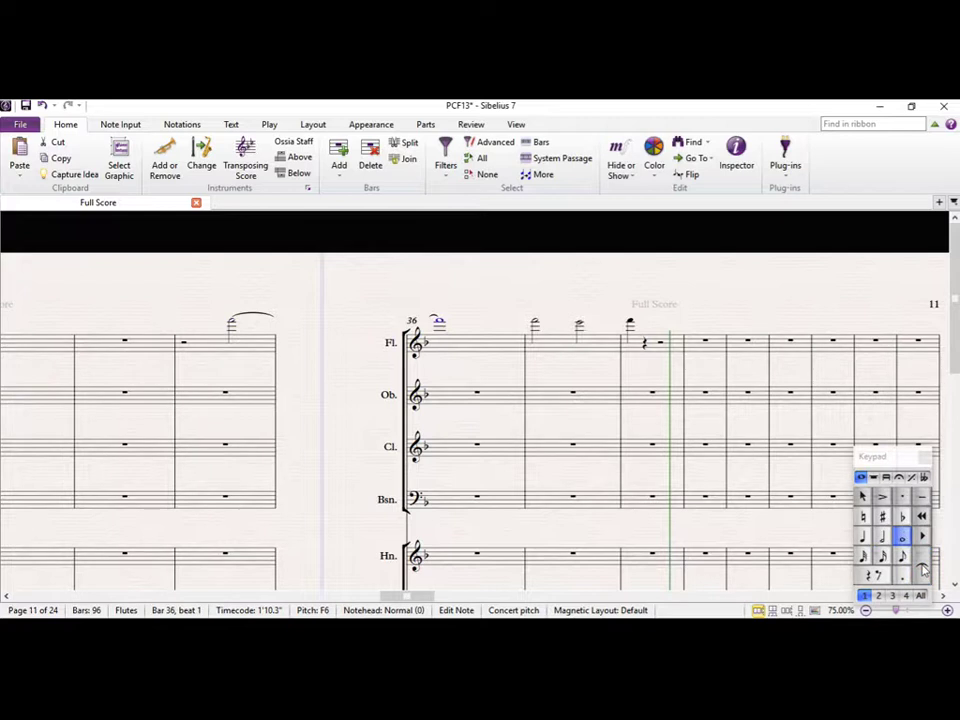
{"action": "left_click", "coordinate": [922, 568]}
{"action": "scroll", "coordinate": [339, 398], "scroll_direction": "down", "scroll_amount": 2}
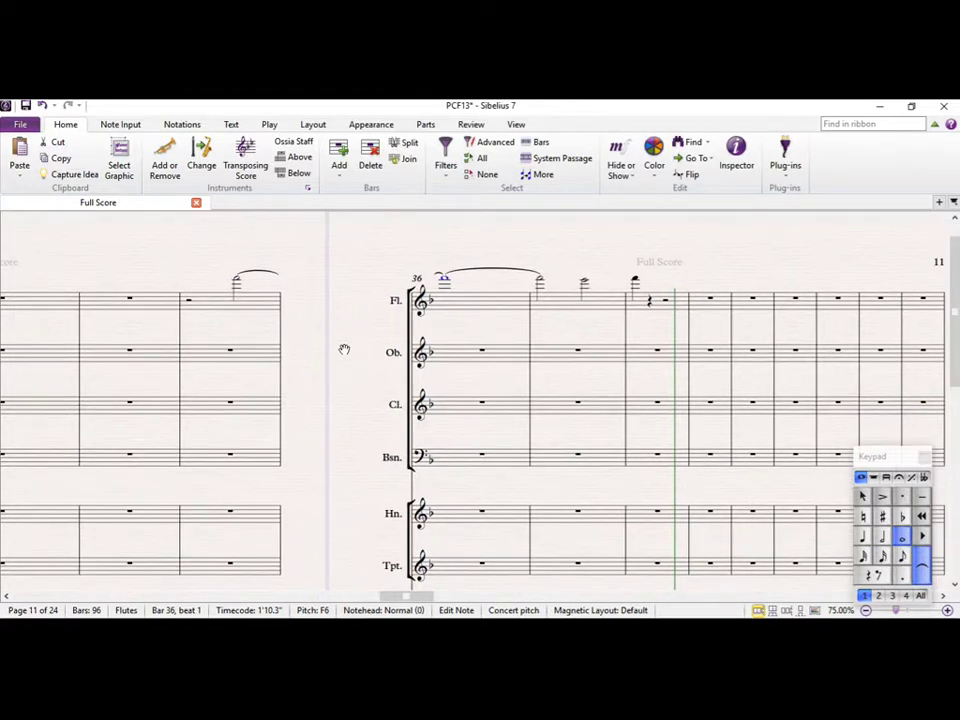
Copy flute bars 35–38 onto the oboe staff and move them into voice 2.
{"action": "left_click", "coordinate": [216, 303]}
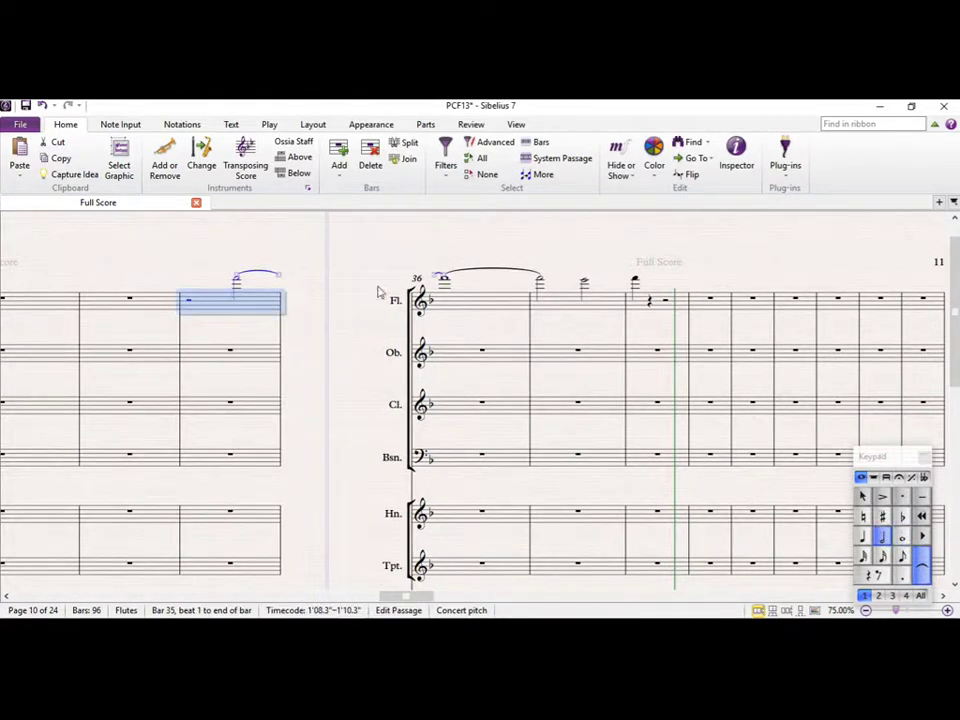
{"action": "left_click", "coordinate": [643, 306], "text": "shift"}
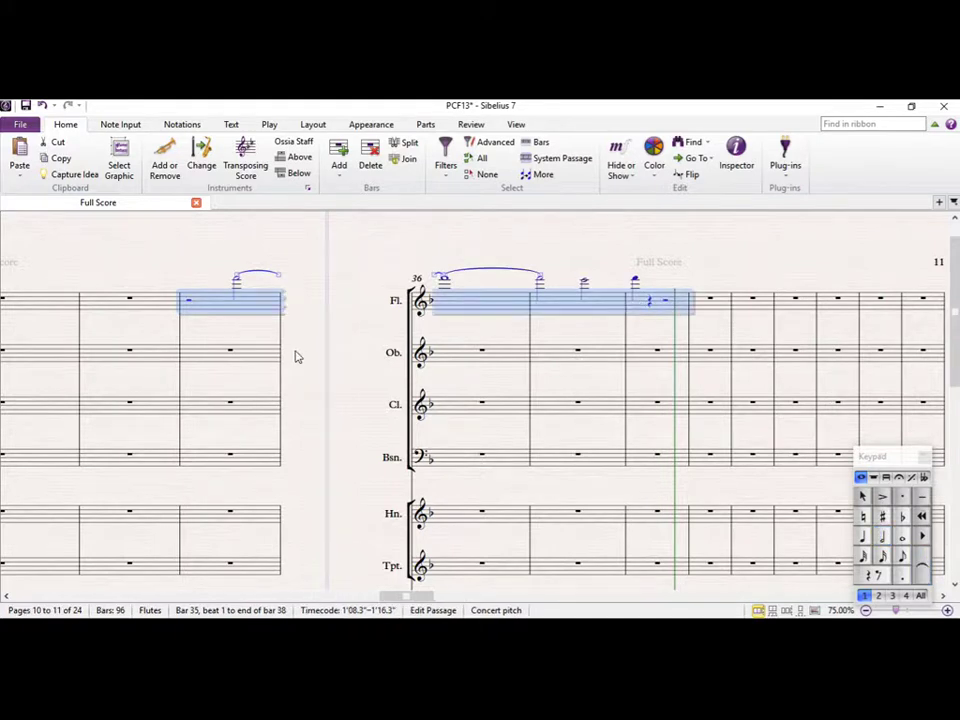
{"action": "left_click", "coordinate": [215, 351], "text": "alt"}
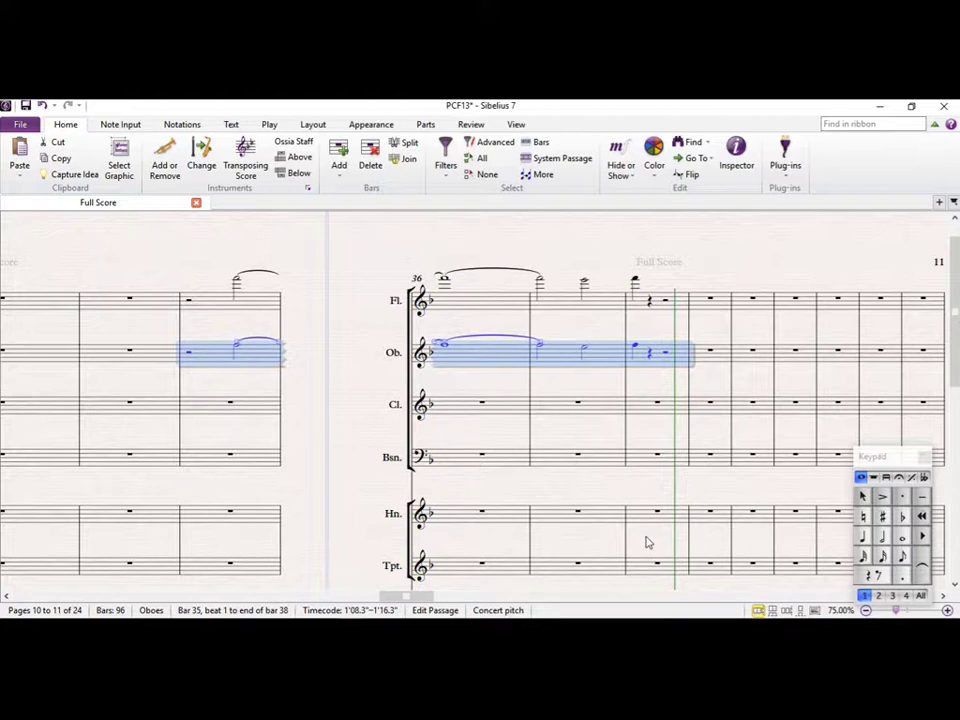
{"action": "key", "text": "alt+2"}
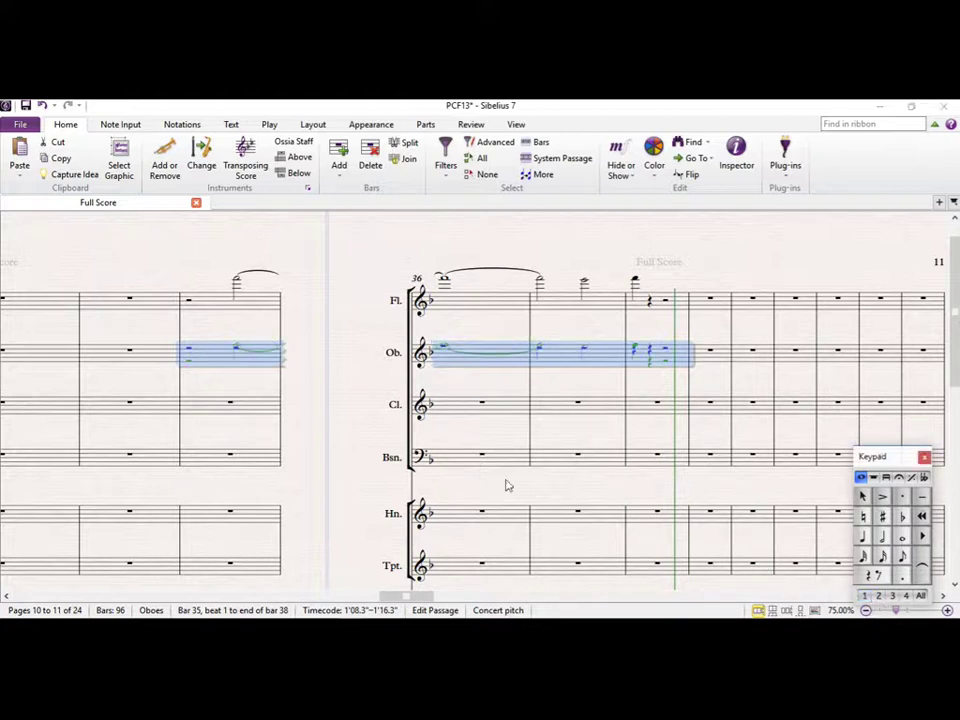
Enter new oboe notes C, A and G in bars 36–37.
{"action": "left_click", "coordinate": [191, 366]}
{"action": "left_click", "coordinate": [191, 365]}
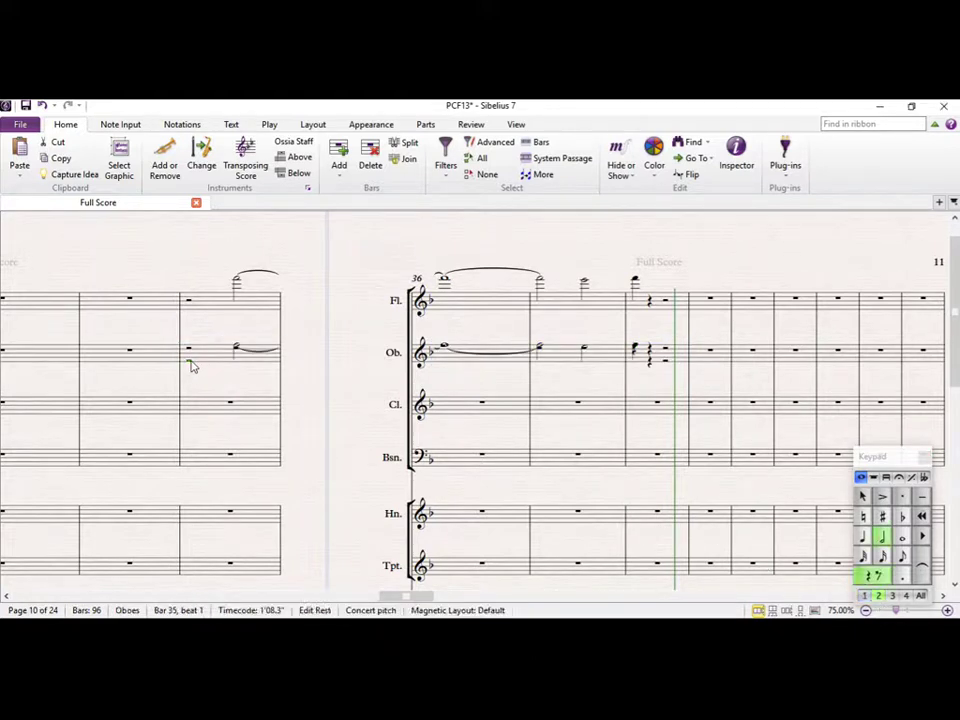
{"action": "key", "text": "Right"}
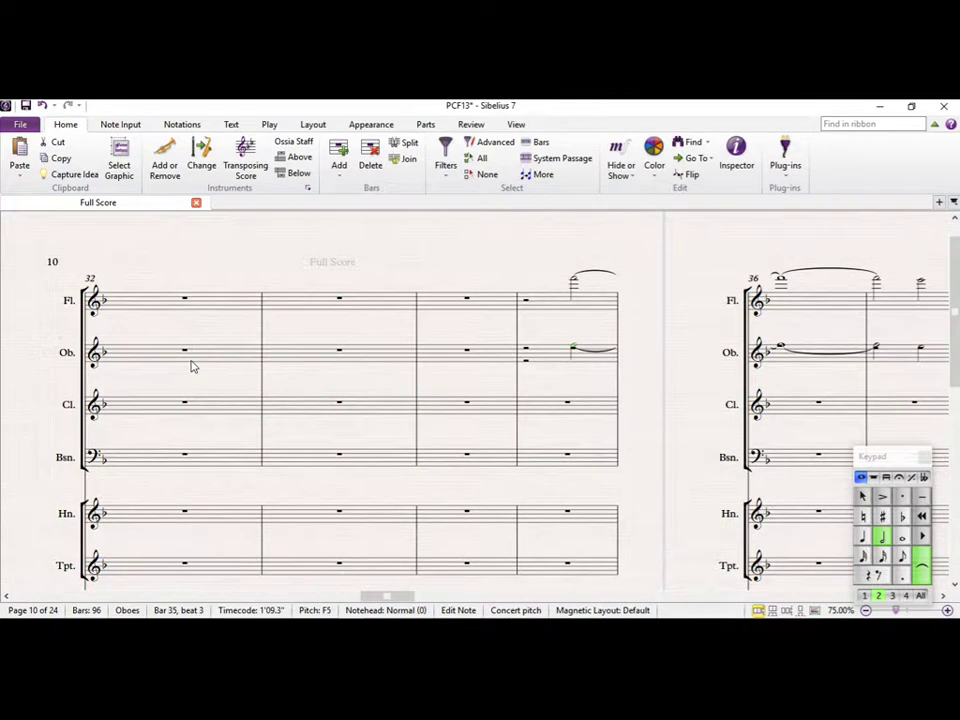
{"action": "left_click", "coordinate": [526, 352]}
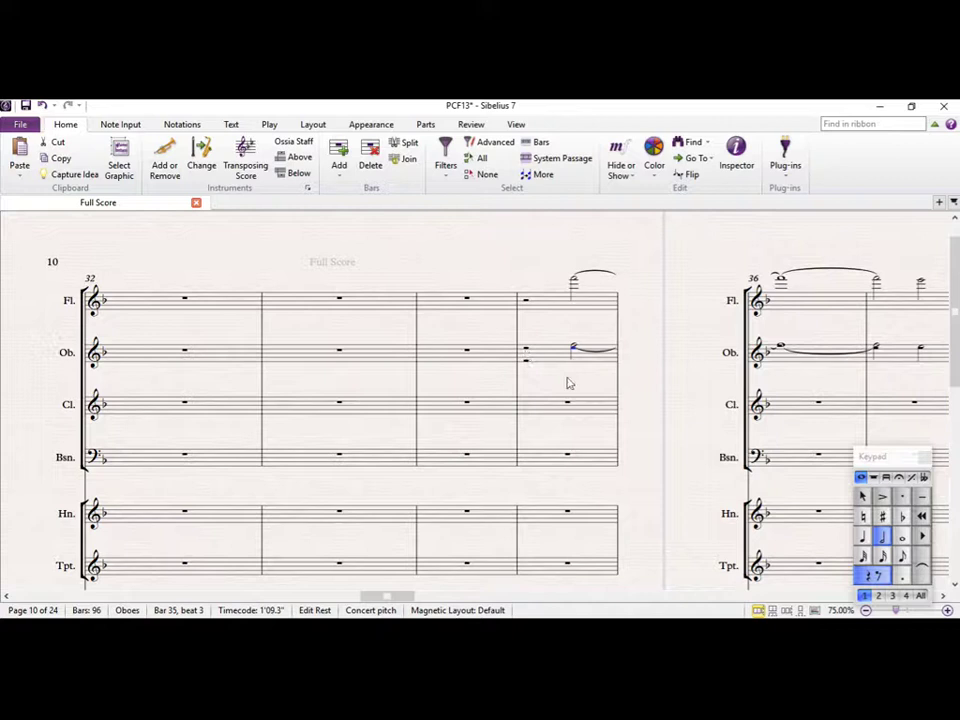
{"action": "left_click_drag", "start_coordinate": [568, 386], "coordinate": [262, 321]}
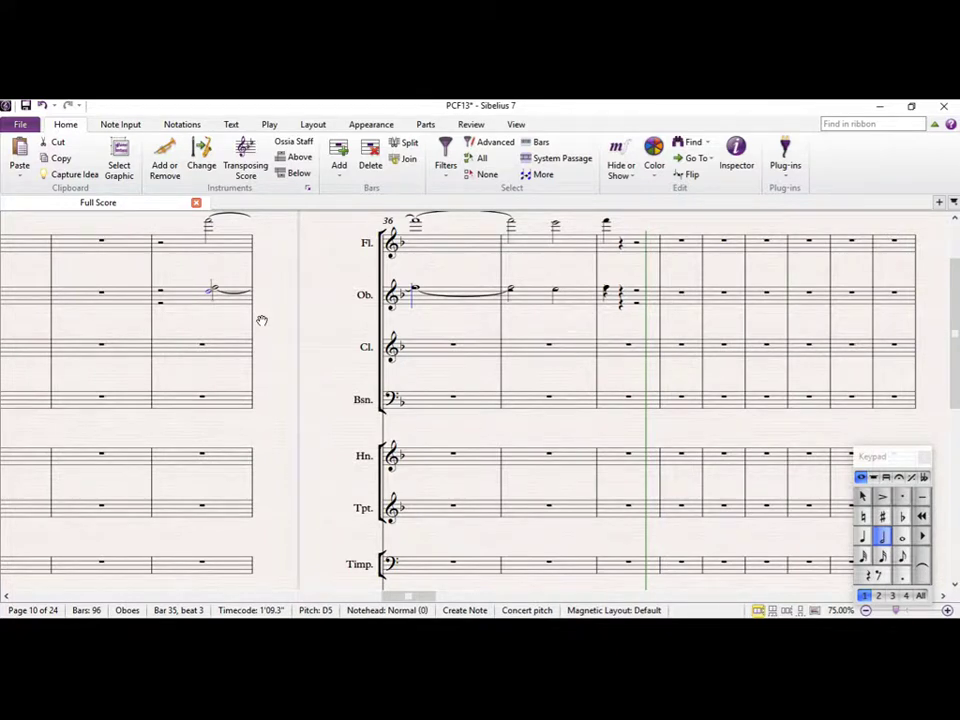
{"action": "key", "text": "c"}
{"action": "key", "text": "c"}
{"action": "key", "text": "a"}
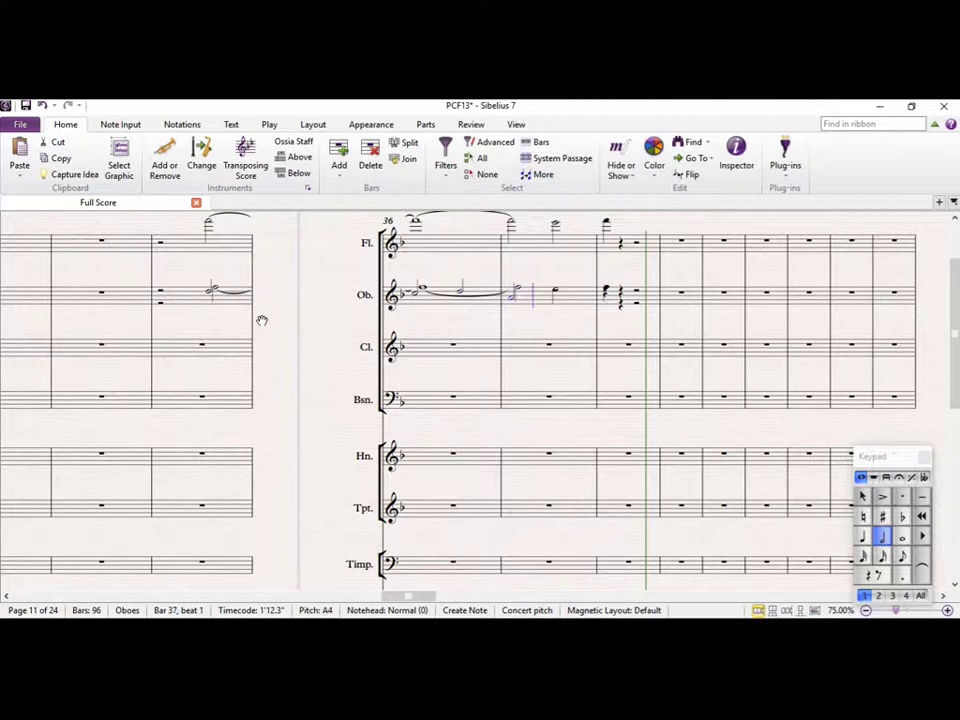
{"action": "key", "text": "g"}
Add a quarter-note F in oboe bar 37, then copy oboe bars 35–38 onto the clarinets.
{"action": "key", "text": "4"}
{"action": "key", "text": "f"}
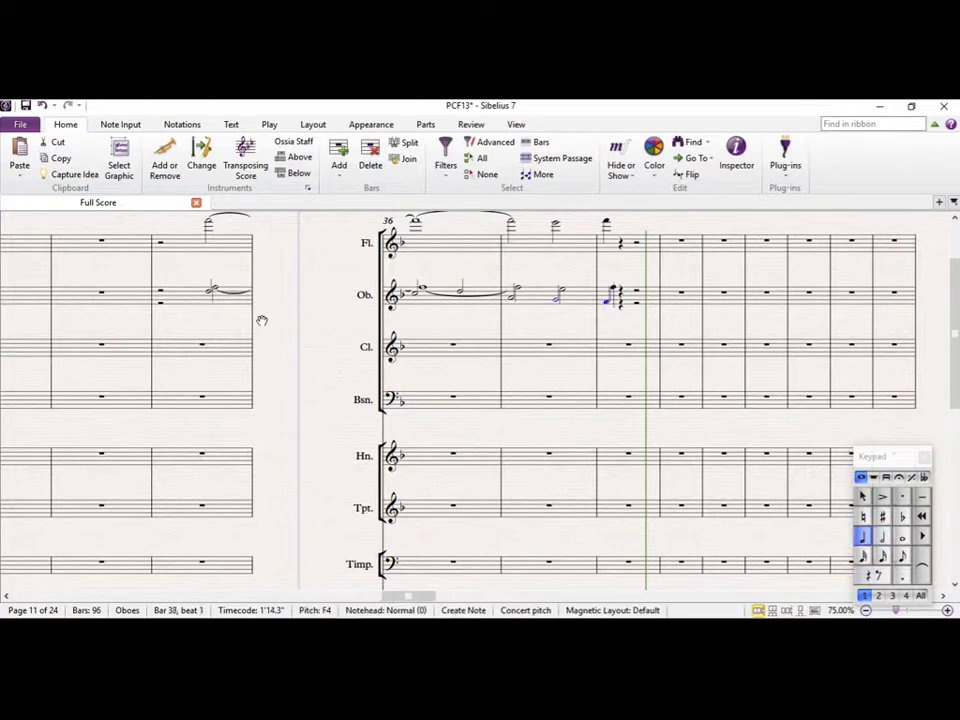
{"action": "left_click", "coordinate": [189, 297]}
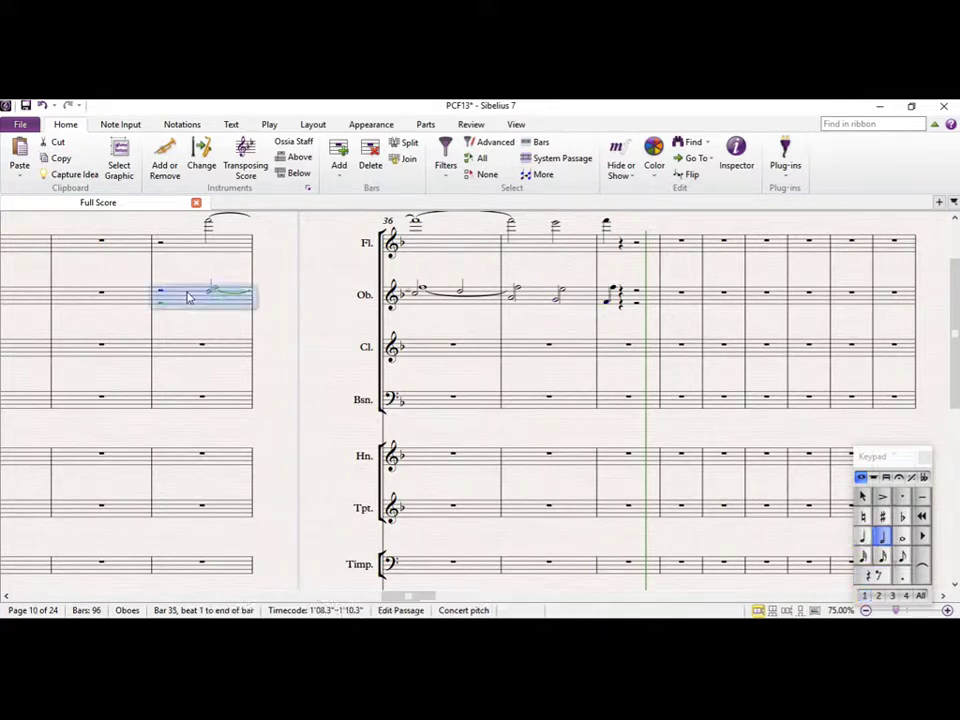
{"action": "left_click", "coordinate": [652, 303], "text": "shift"}
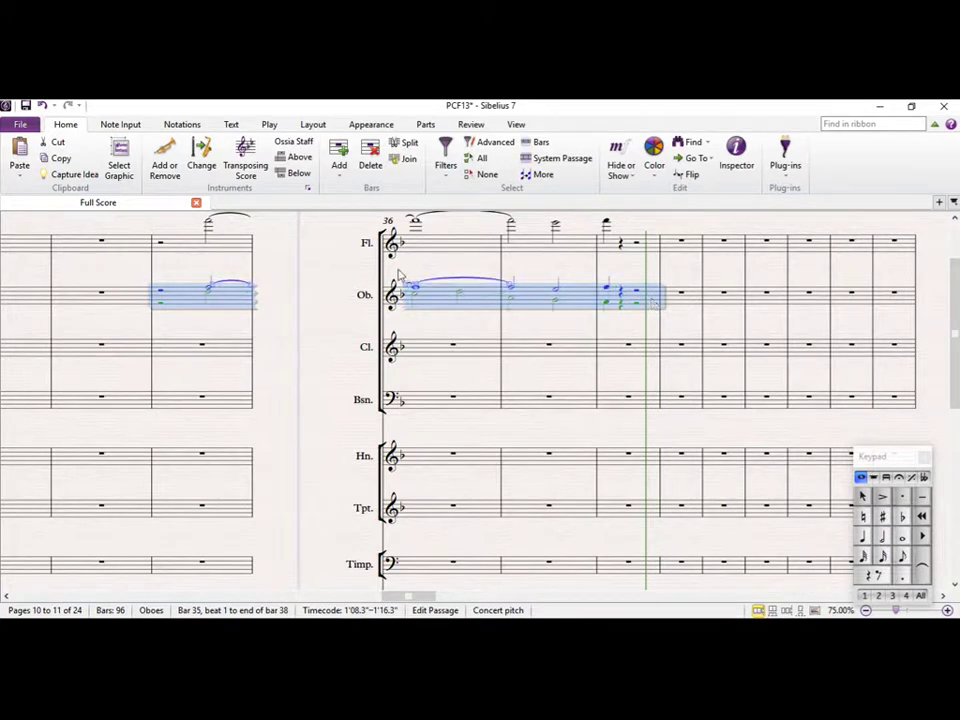
{"action": "left_click", "coordinate": [324, 313]}
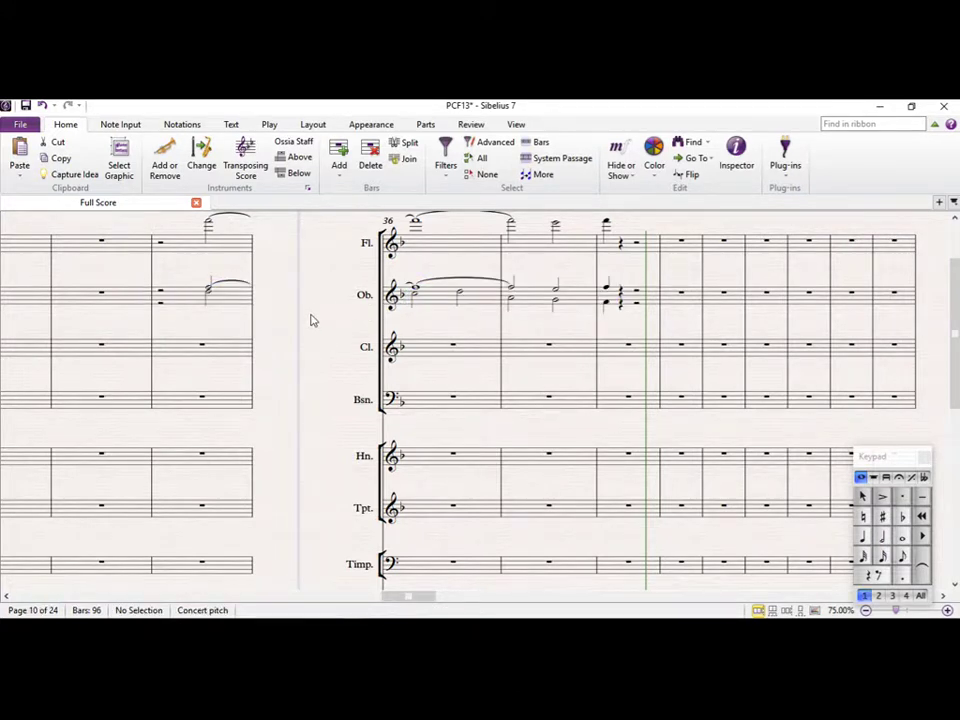
{"action": "left_click", "coordinate": [178, 303]}
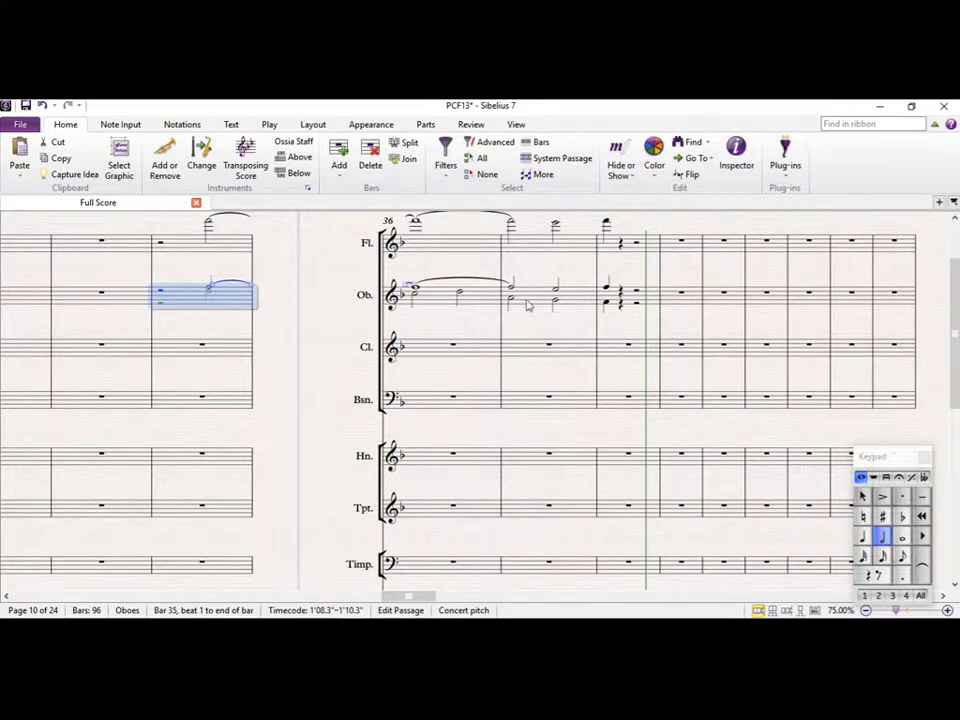
{"action": "left_click", "coordinate": [632, 301], "text": "shift"}
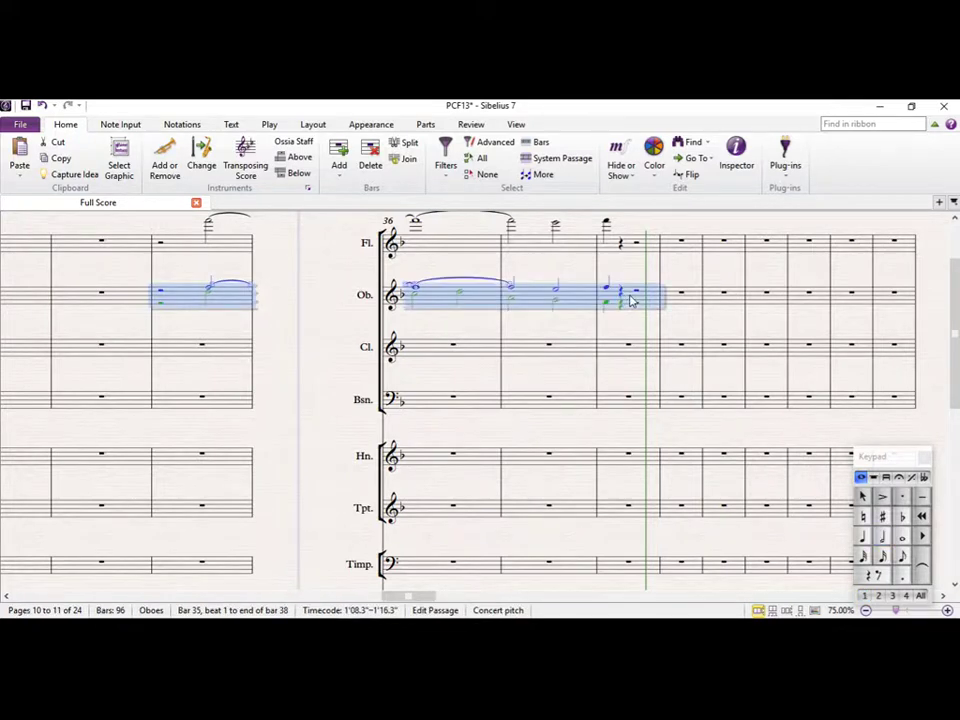
{"action": "left_click", "coordinate": [175, 354], "text": "alt"}
Drop the clarinet notes in bars 35–37 down an octave.
{"action": "key", "text": "Escape"}
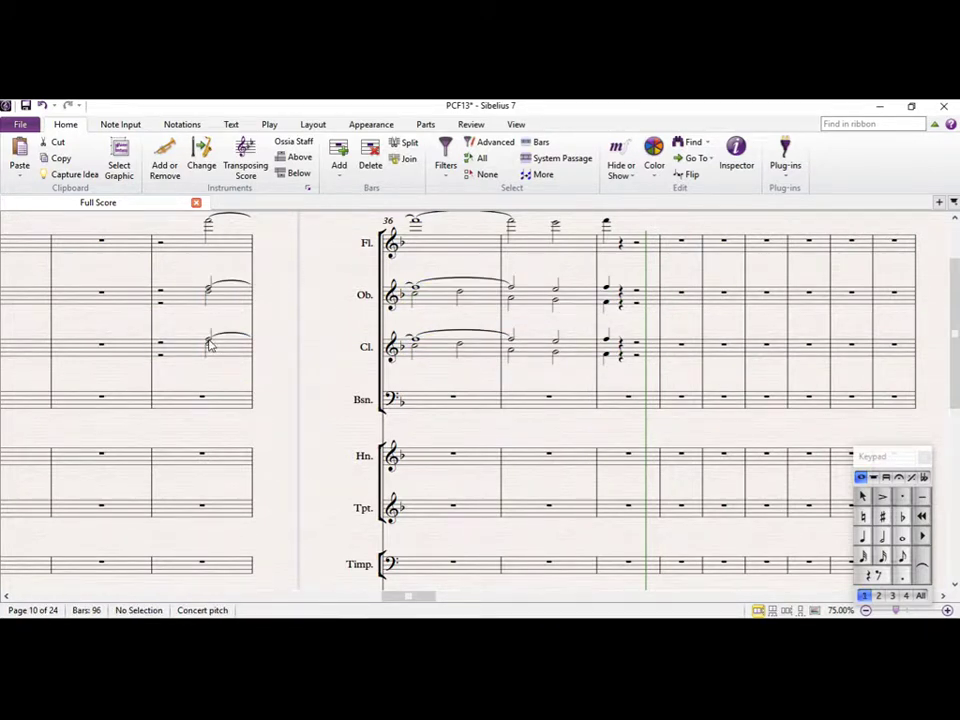
{"action": "left_click", "coordinate": [209, 344]}
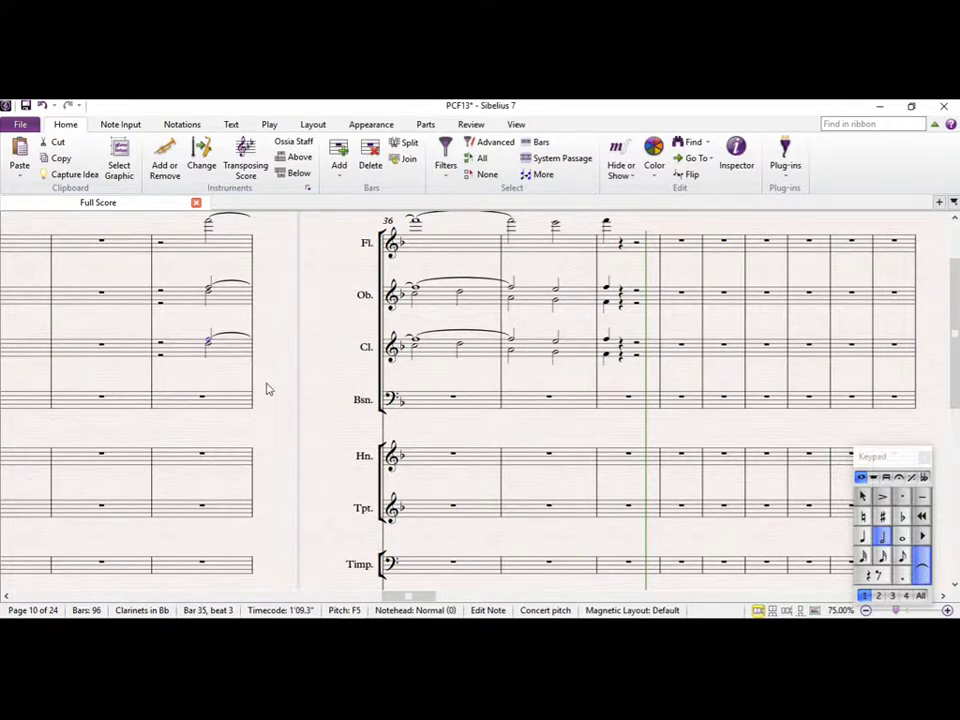
{"action": "key", "text": "ctrl+Down"}
{"action": "key", "text": "Right"}
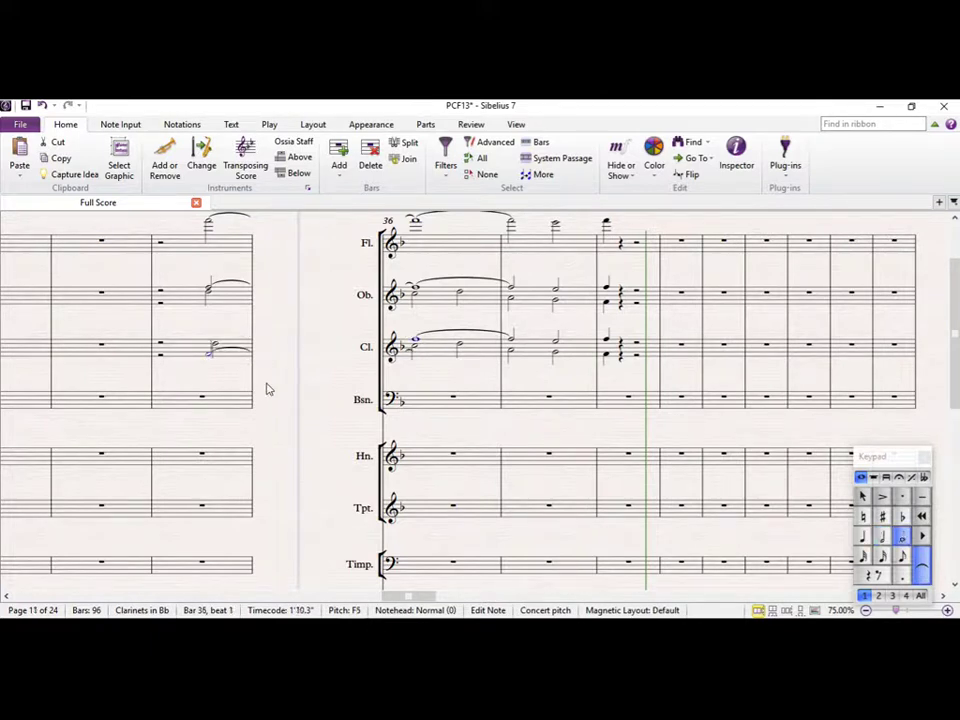
{"action": "key", "text": "ctrl+Down"}
{"action": "key", "text": "Right"}
{"action": "key", "text": "ctrl+Down"}
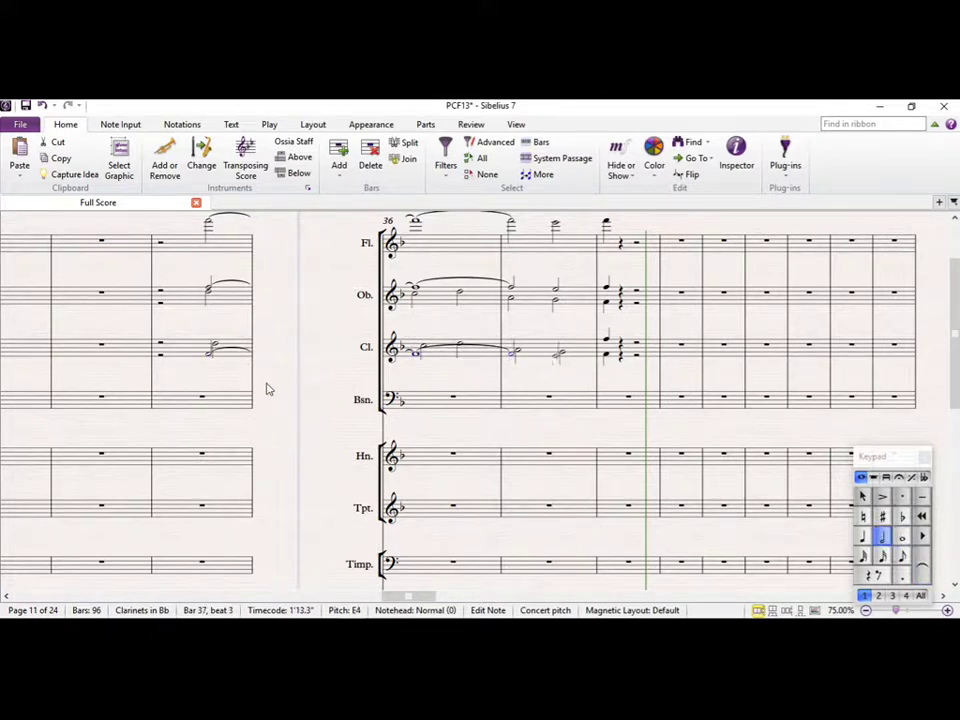
{"action": "key", "text": "Right"}
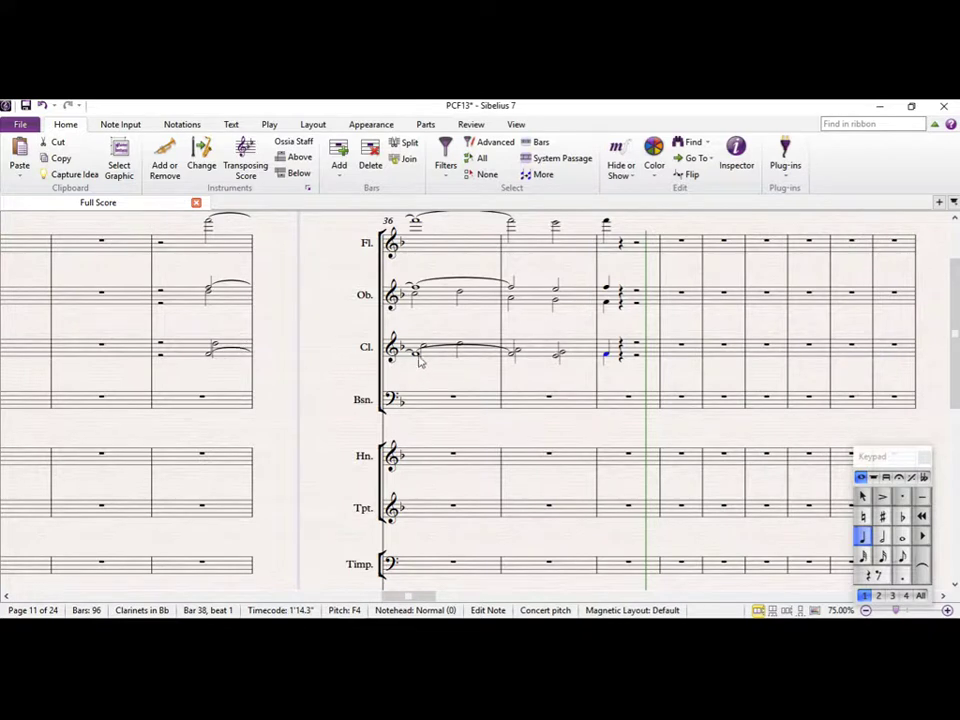
Raise the clarinet notes in bars 37–38 to Bb4 and A4, then select clarinet bars 35–38.
{"action": "left_click", "coordinate": [516, 353]}
{"action": "left_click", "coordinate": [563, 358]}
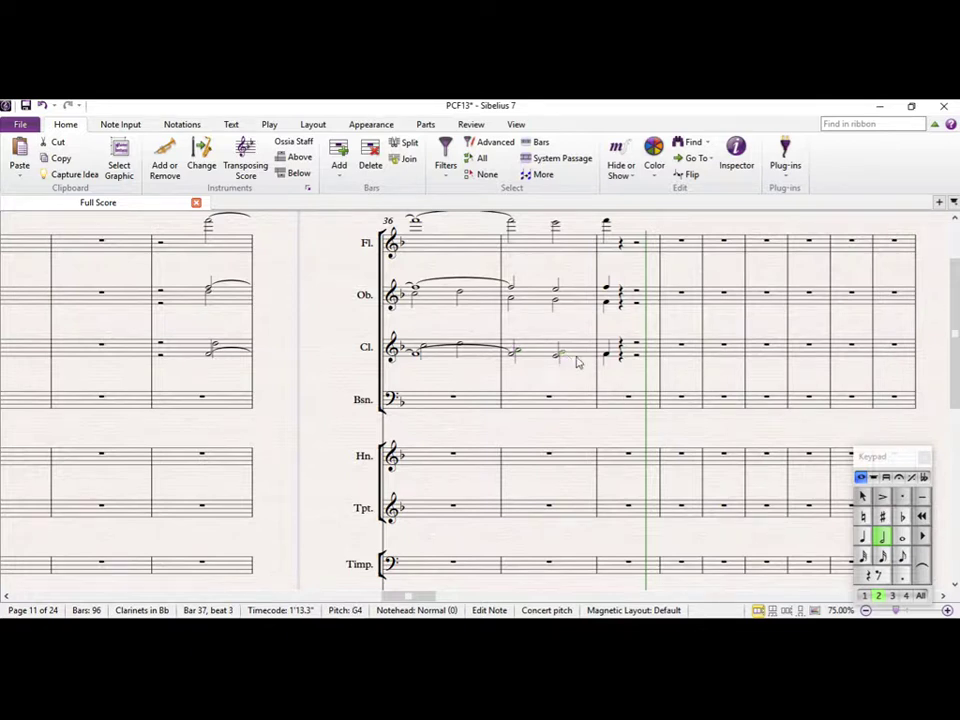
{"action": "key", "text": "Up"}
{"action": "key", "text": "Up"}
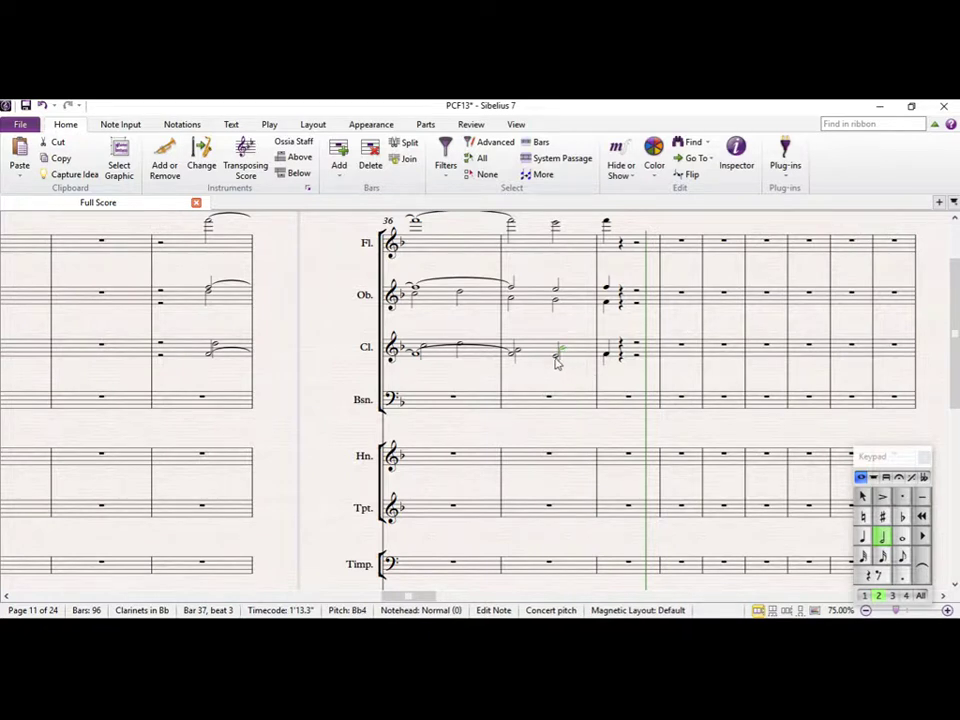
{"action": "left_click", "coordinate": [557, 361]}
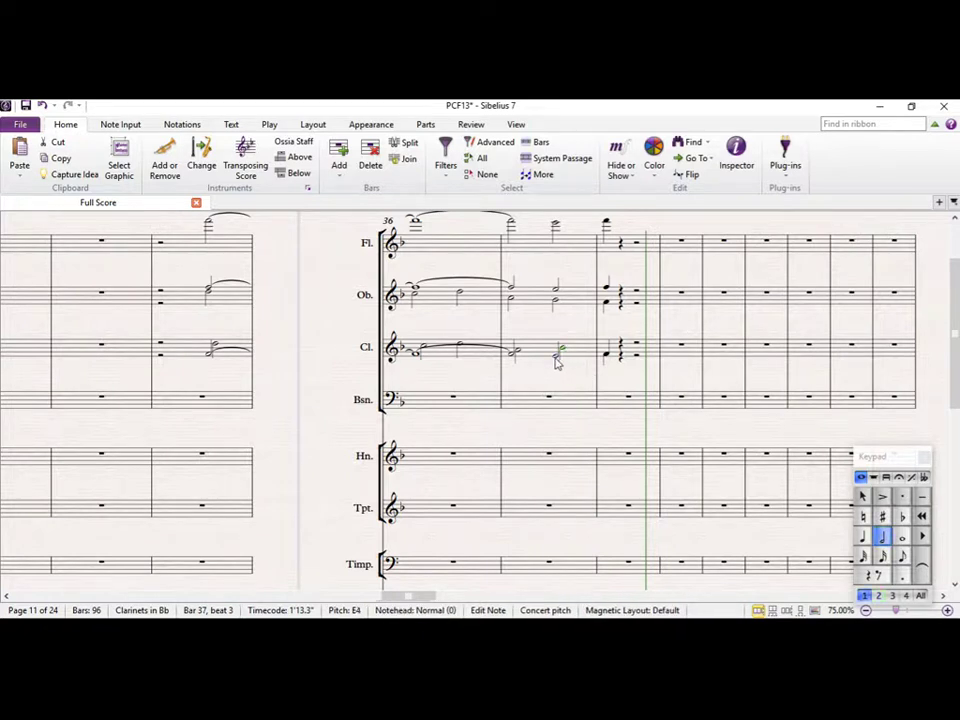
{"action": "left_click", "coordinate": [607, 357]}
{"action": "key", "text": "Up"}
{"action": "key", "text": "Up"}
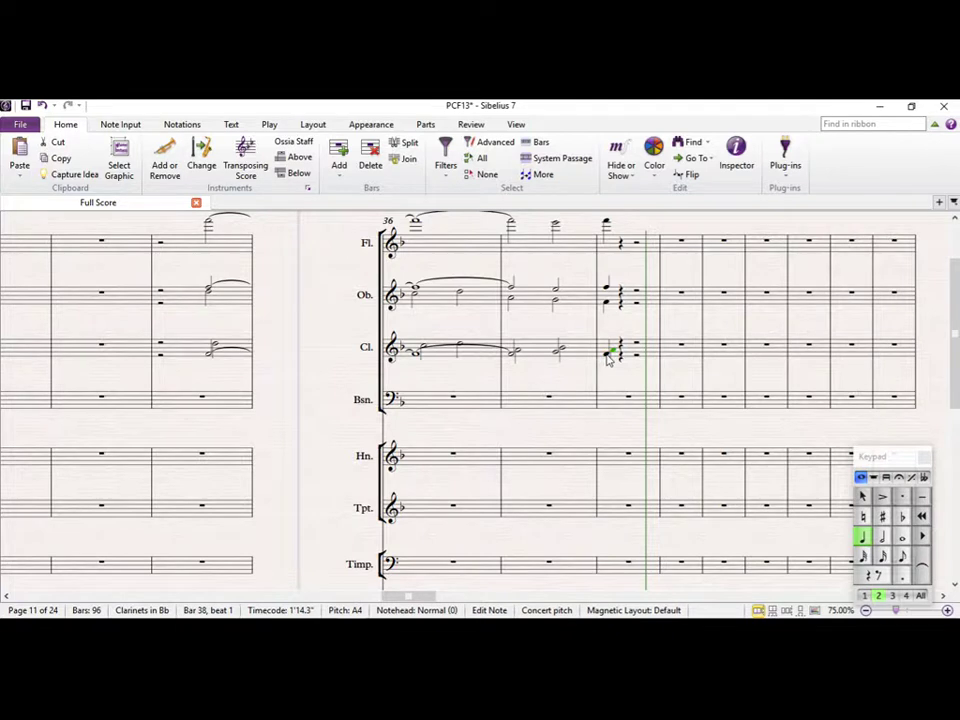
{"action": "left_click", "coordinate": [186, 358]}
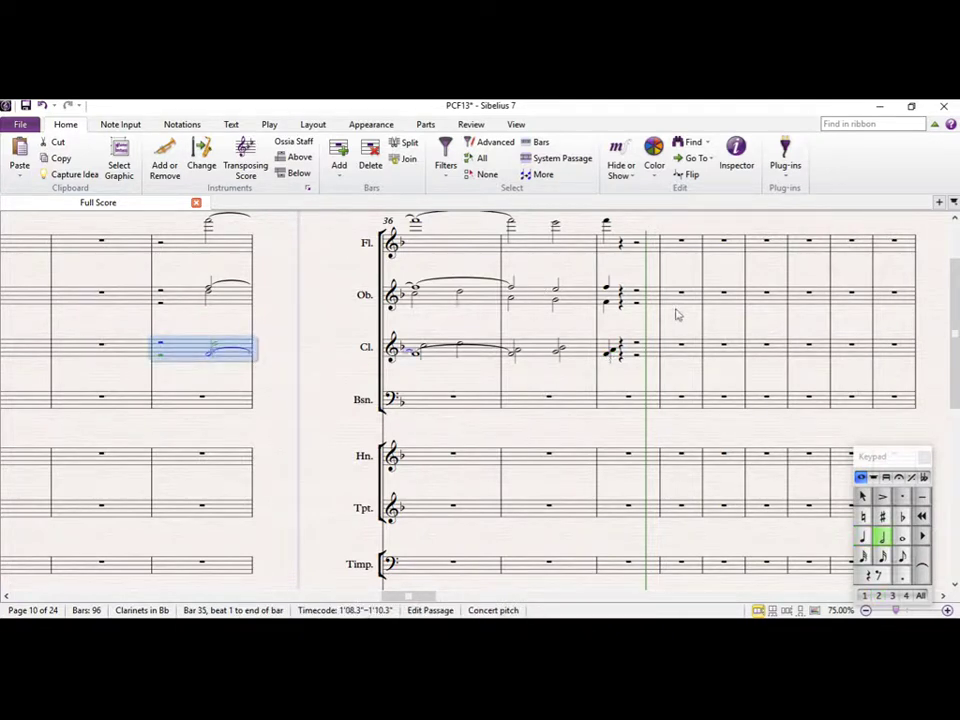
{"action": "left_click", "coordinate": [653, 358], "text": "shift"}
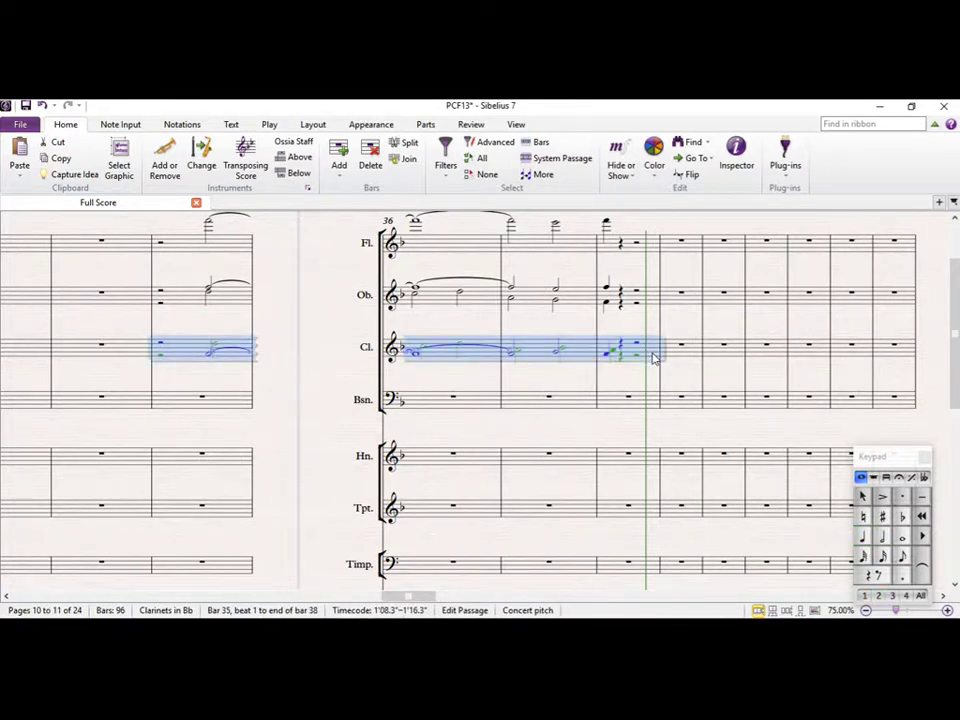
Delete the bassoon tie in bar 35.
{"action": "left_click", "coordinate": [379, 378]}
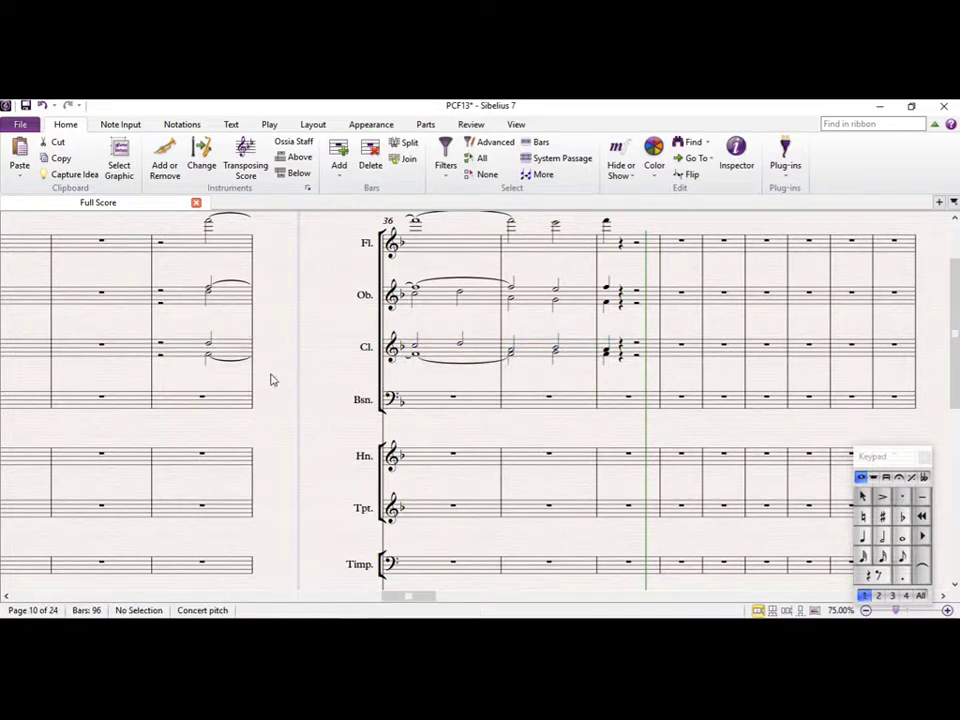
{"action": "left_click_drag", "start_coordinate": [264, 386], "coordinate": [262, 348]}
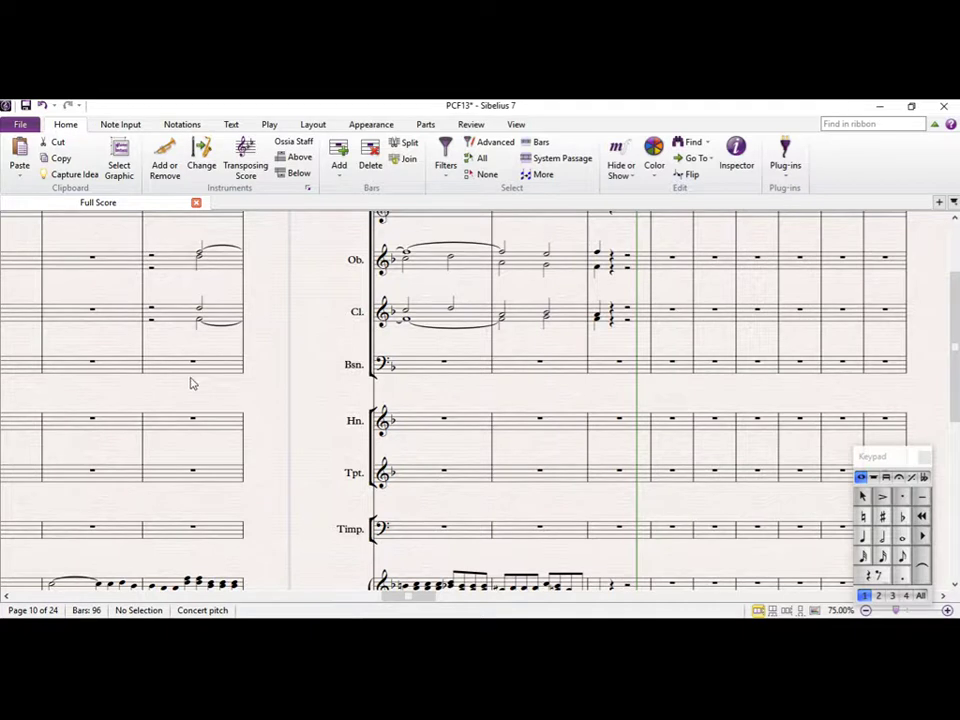
{"action": "left_click_drag", "start_coordinate": [181, 296], "coordinate": [181, 318]}
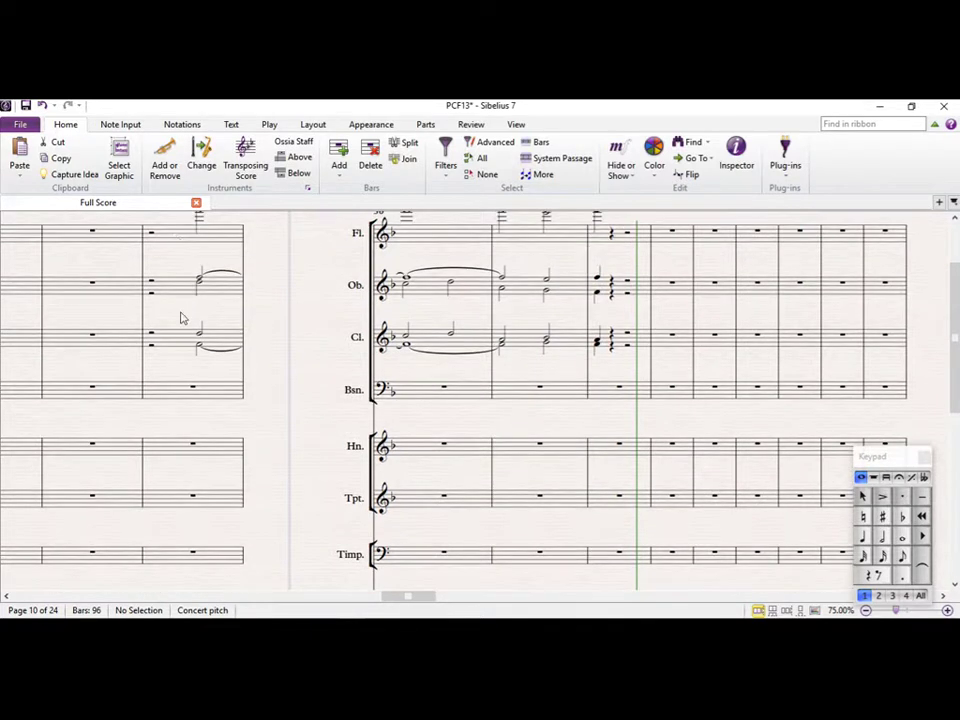
{"action": "left_click", "coordinate": [180, 244]}
{"action": "left_click", "coordinate": [180, 400]}
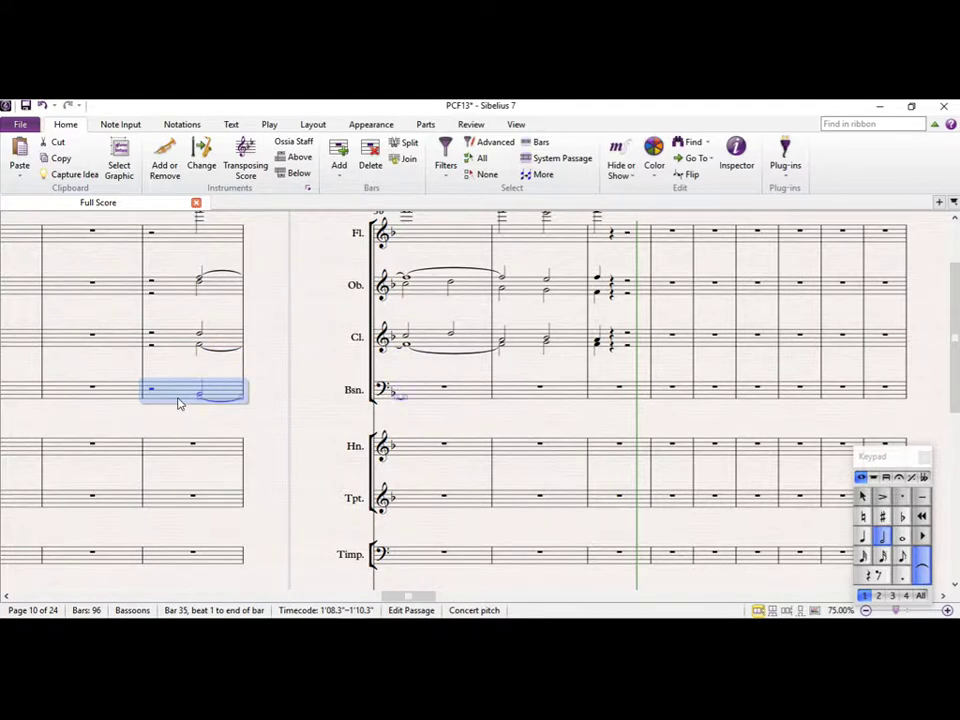
{"action": "key", "text": "Escape"}
{"action": "left_click", "coordinate": [222, 405]}
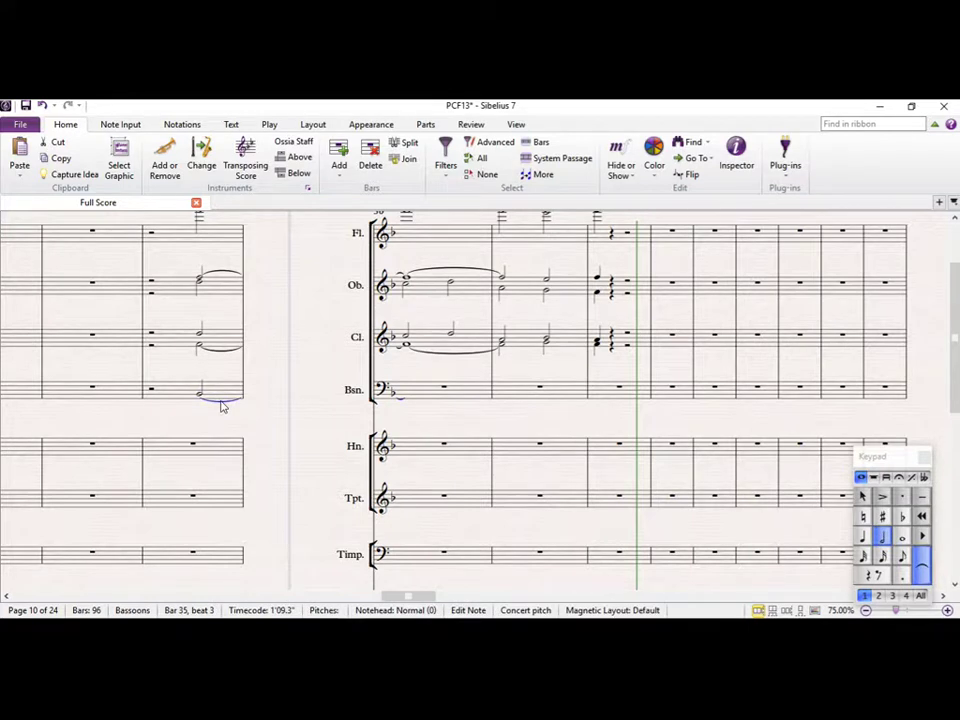
{"action": "key", "text": "Delete"}
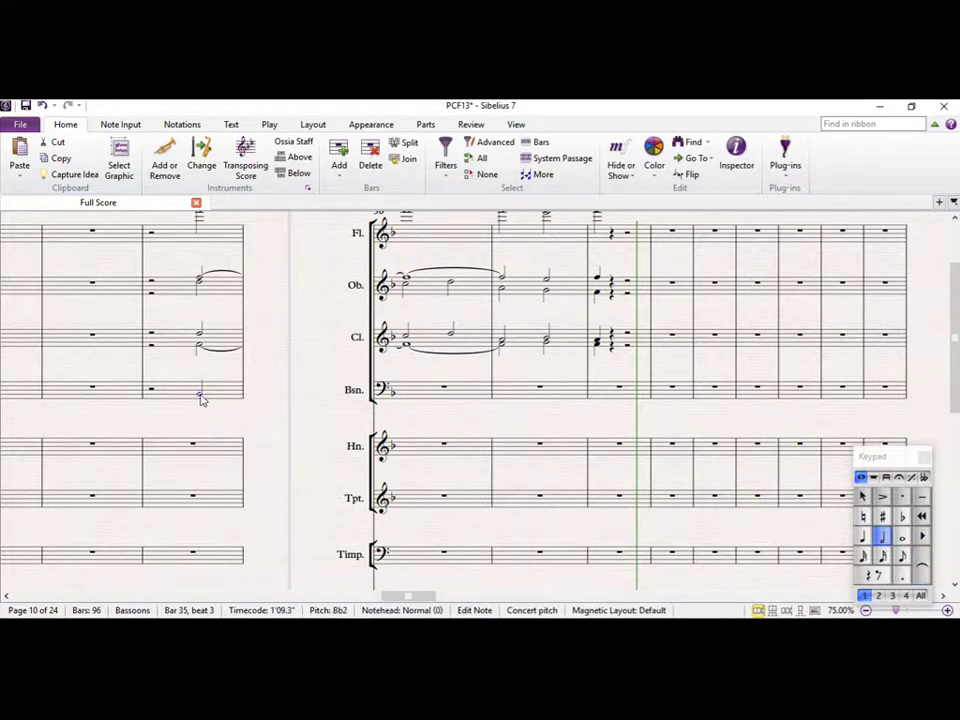
Enter bassoon half notes A2, Bb2, C and D, ending on a quarter-note F3.
{"action": "key", "text": "a"}
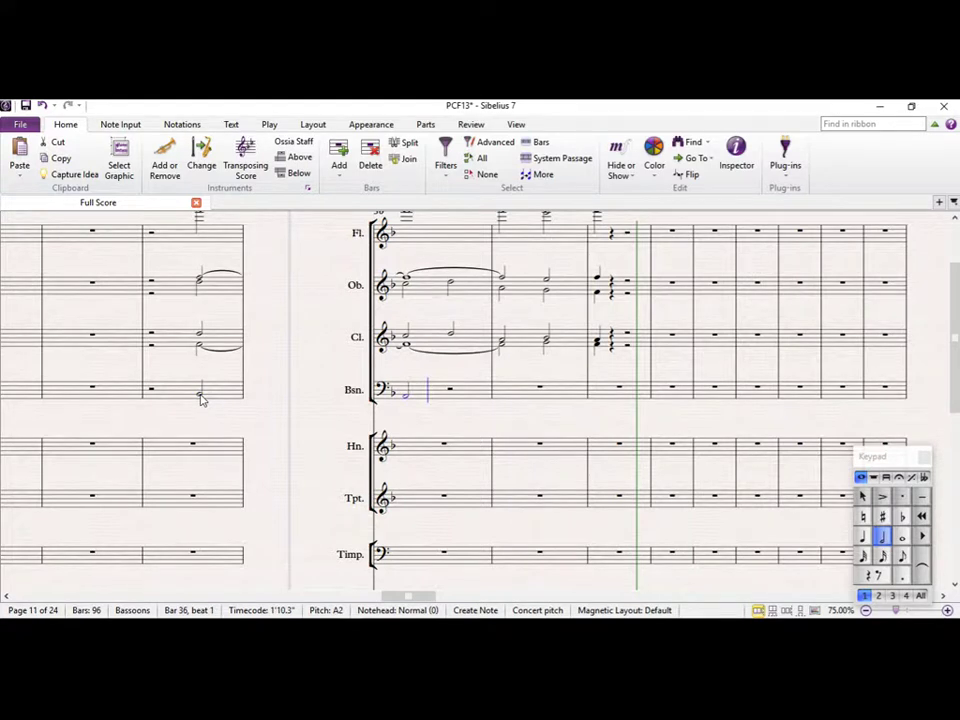
{"action": "key", "text": "b"}
{"action": "key", "text": "c"}
{"action": "key", "text": "d"}
{"action": "key", "text": "f"}
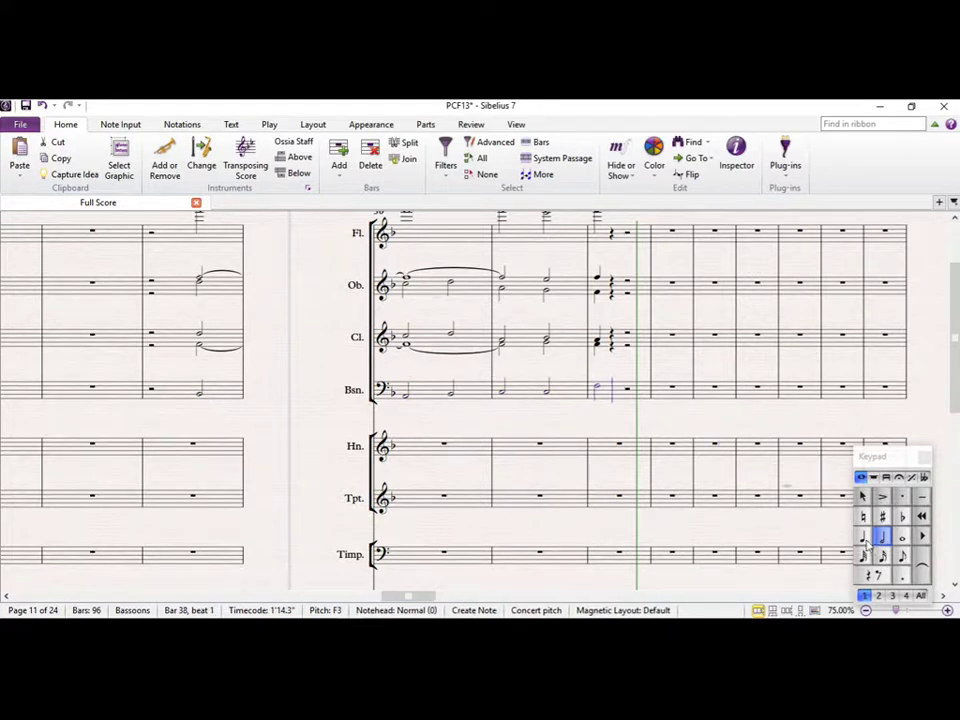
{"action": "left_click", "coordinate": [864, 540]}
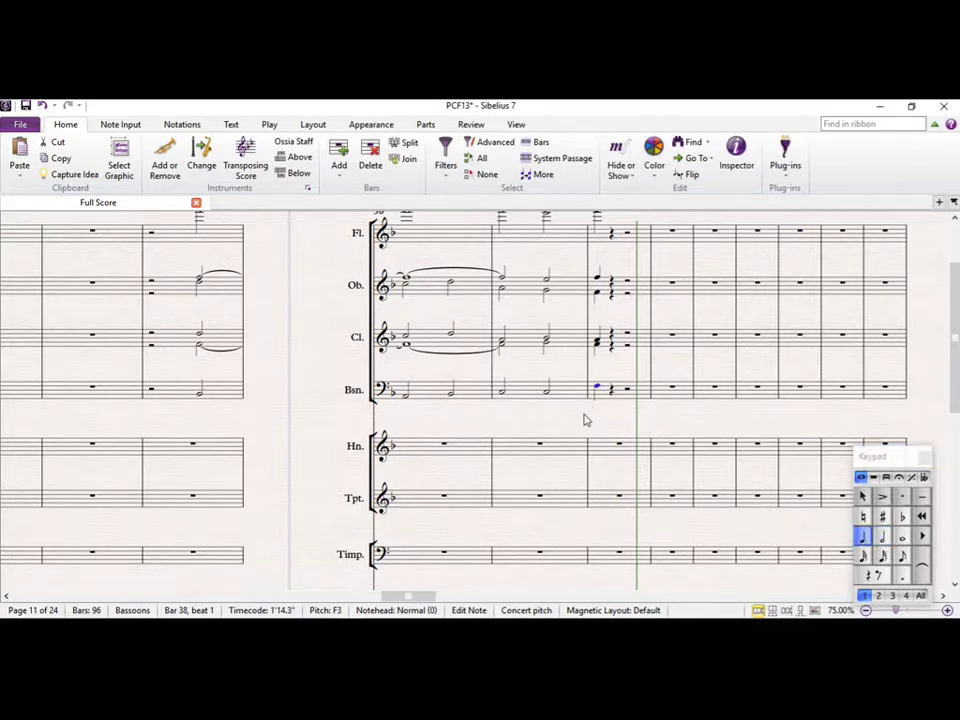
Paste flute bars 35–38 into the horn staff and flip its ties below.
{"action": "left_click_drag", "start_coordinate": [585, 418], "coordinate": [617, 353]}
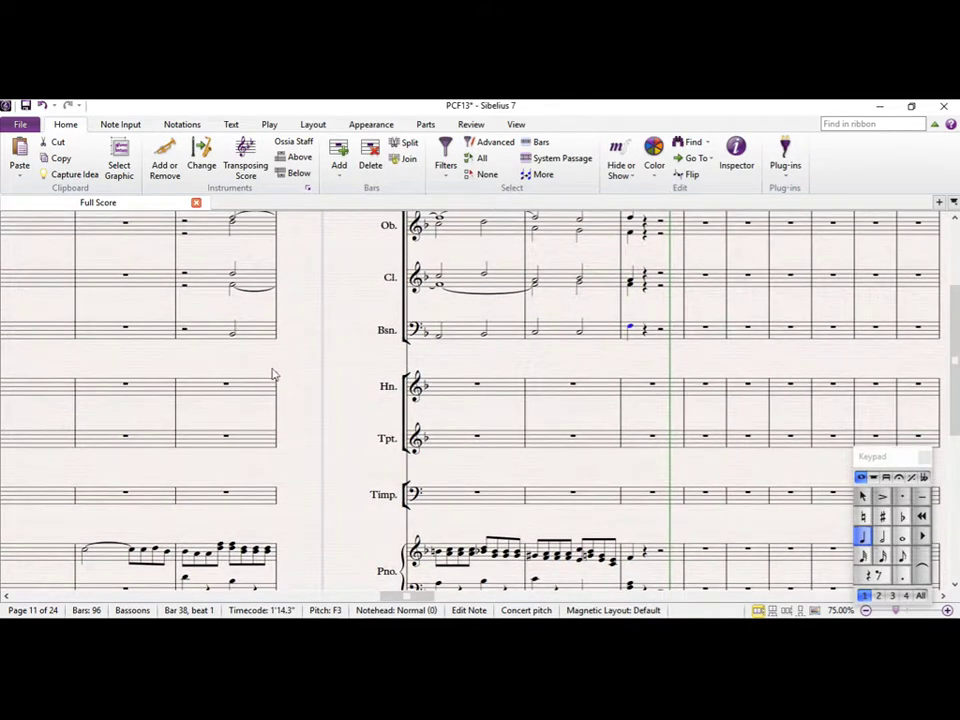
{"action": "left_click_drag", "start_coordinate": [240, 362], "coordinate": [176, 461]}
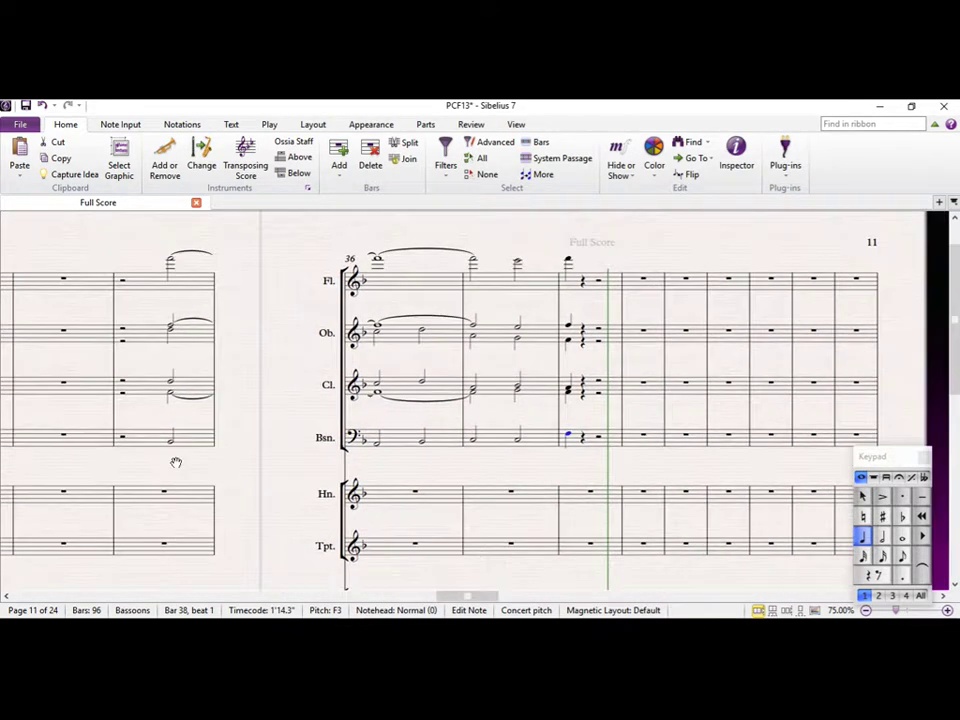
{"action": "left_click", "coordinate": [184, 286]}
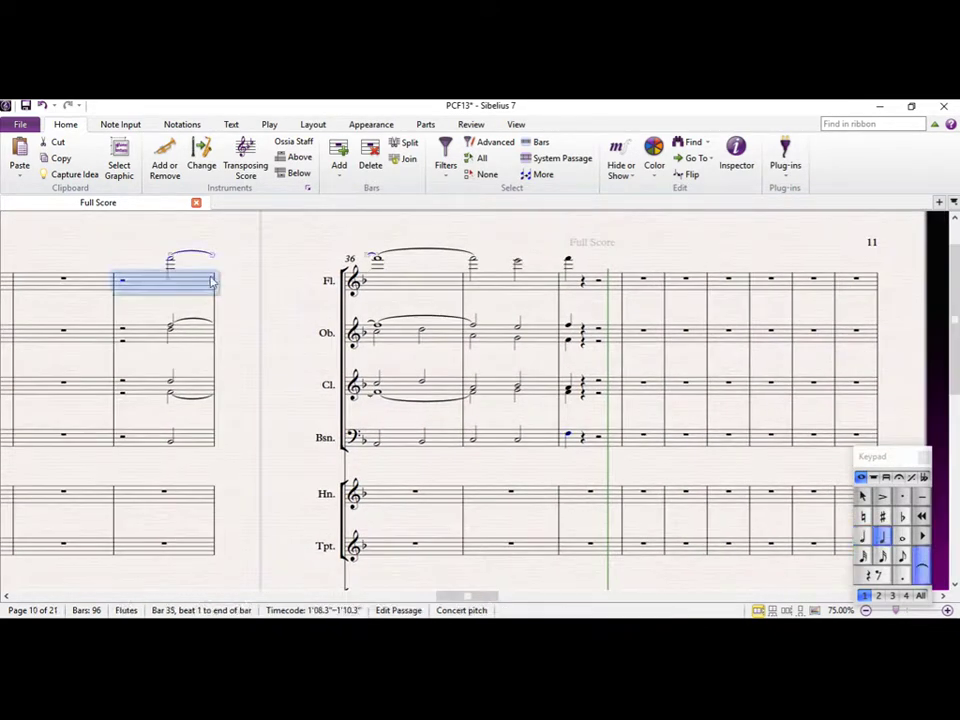
{"action": "left_click", "coordinate": [576, 289], "text": "shift"}
{"action": "left_click", "coordinate": [146, 499]}
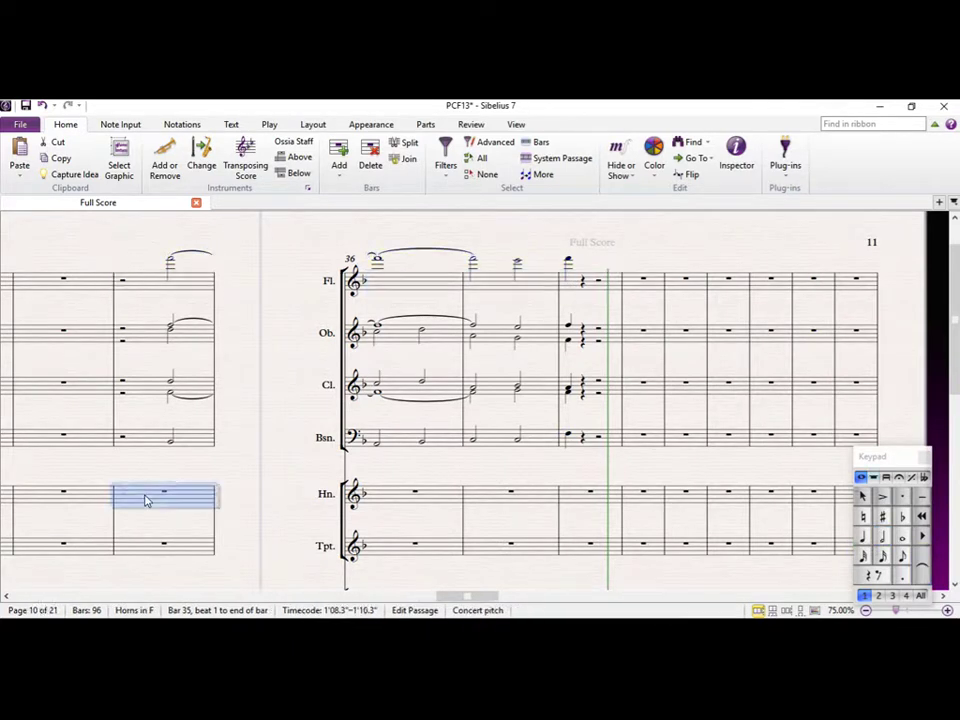
{"action": "key", "text": "ctrl+shift+Right"}
{"action": "key", "text": "ctrl+shift+Right"}
{"action": "key", "text": "ctrl+shift+Right"}
{"action": "key", "text": "x"}
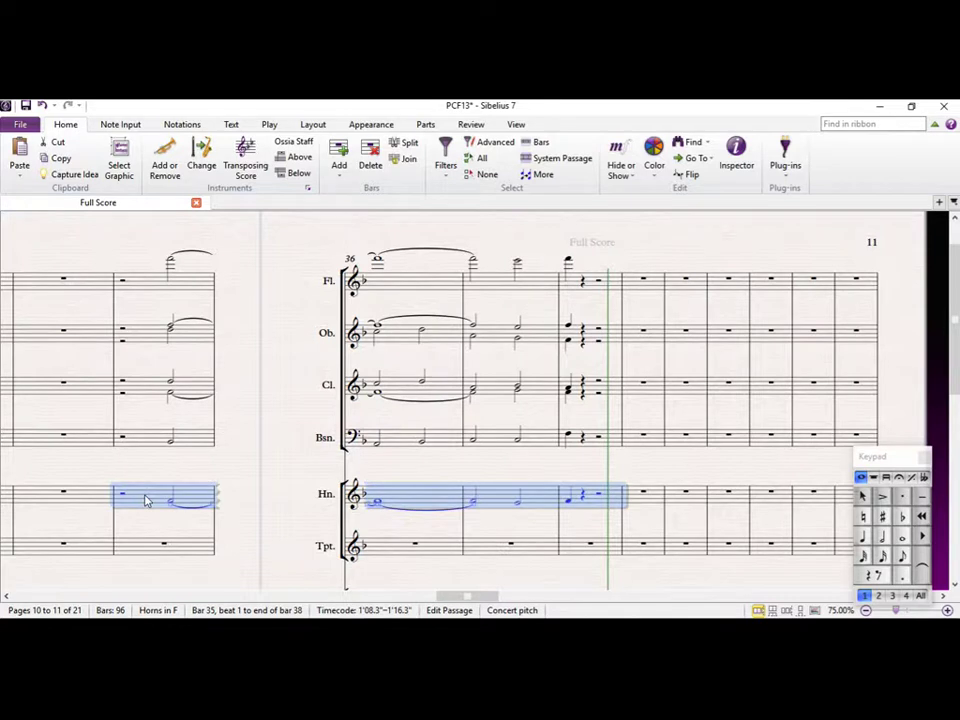
{"action": "key", "text": "Escape"}
Add a lower note to the bar 38 horn quarter note to form a chord.
{"action": "left_click", "coordinate": [171, 505]}
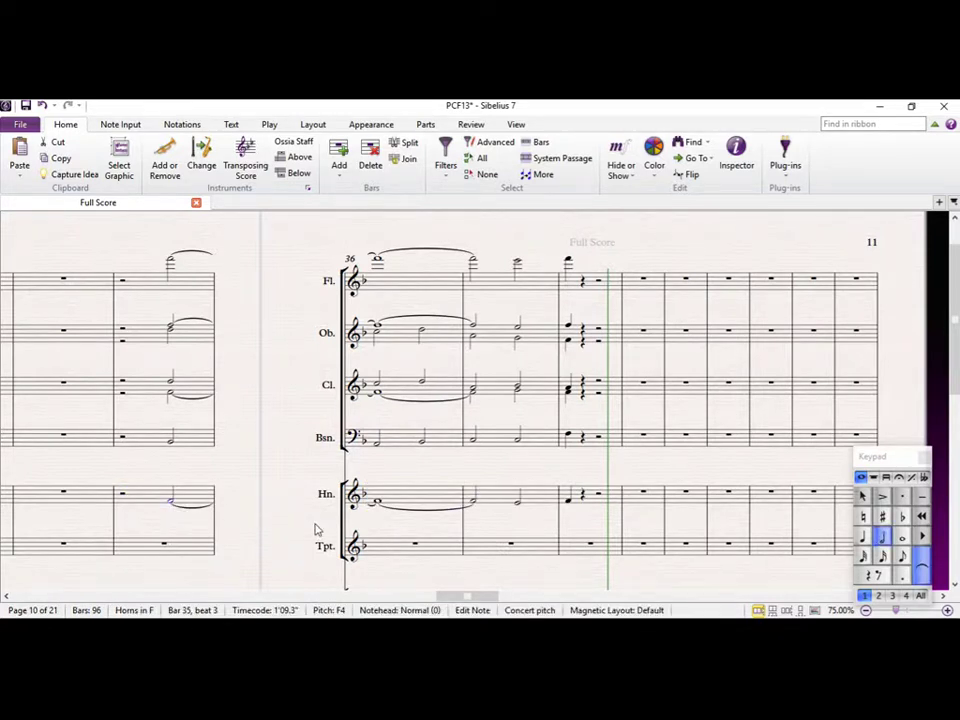
{"action": "left_click", "coordinate": [378, 503]}
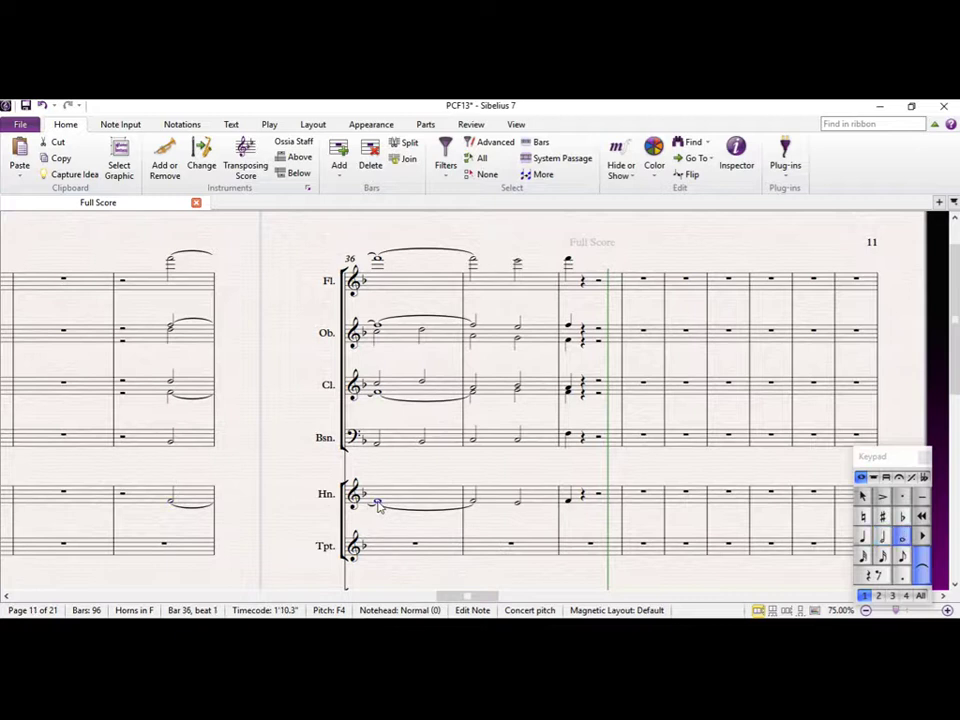
{"action": "left_click", "coordinate": [518, 507]}
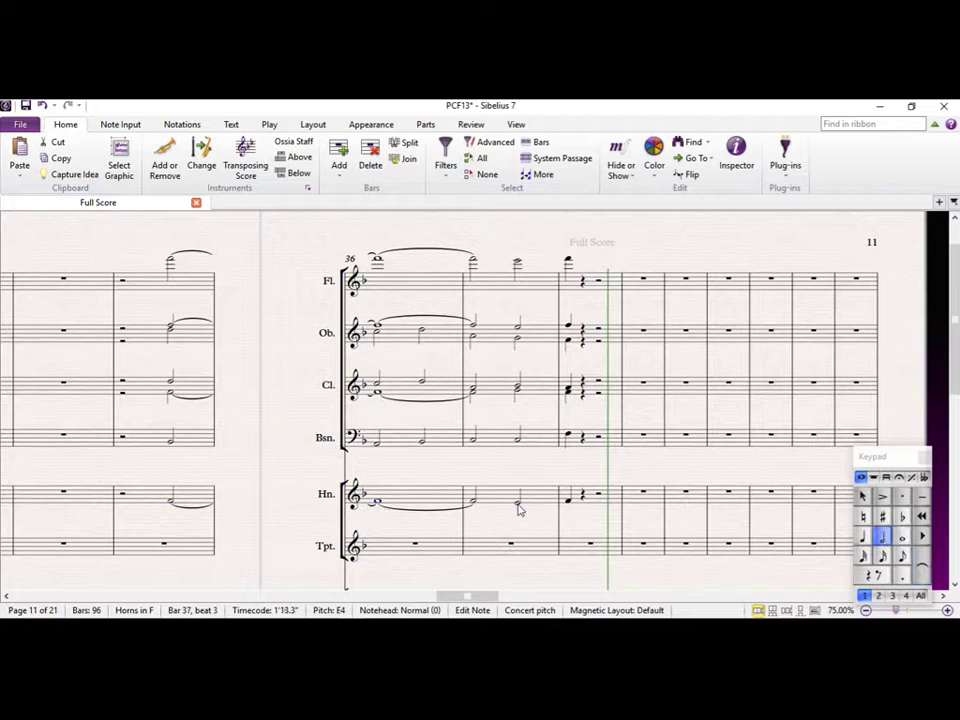
{"action": "key", "text": "Right"}
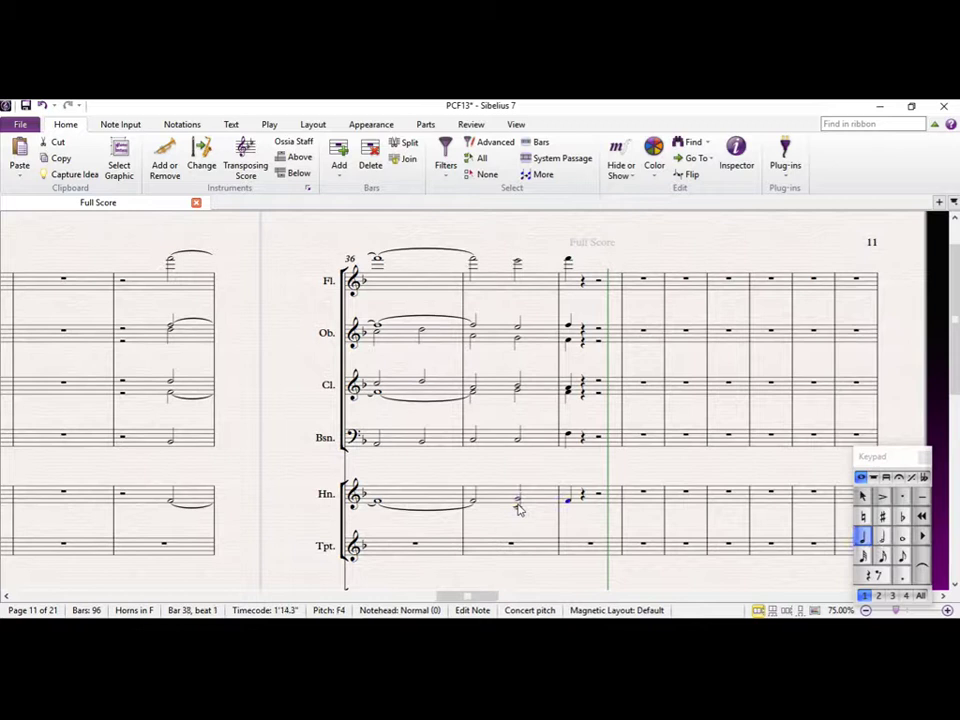
{"action": "key", "text": "shift+3"}
{"action": "key", "text": "Escape"}
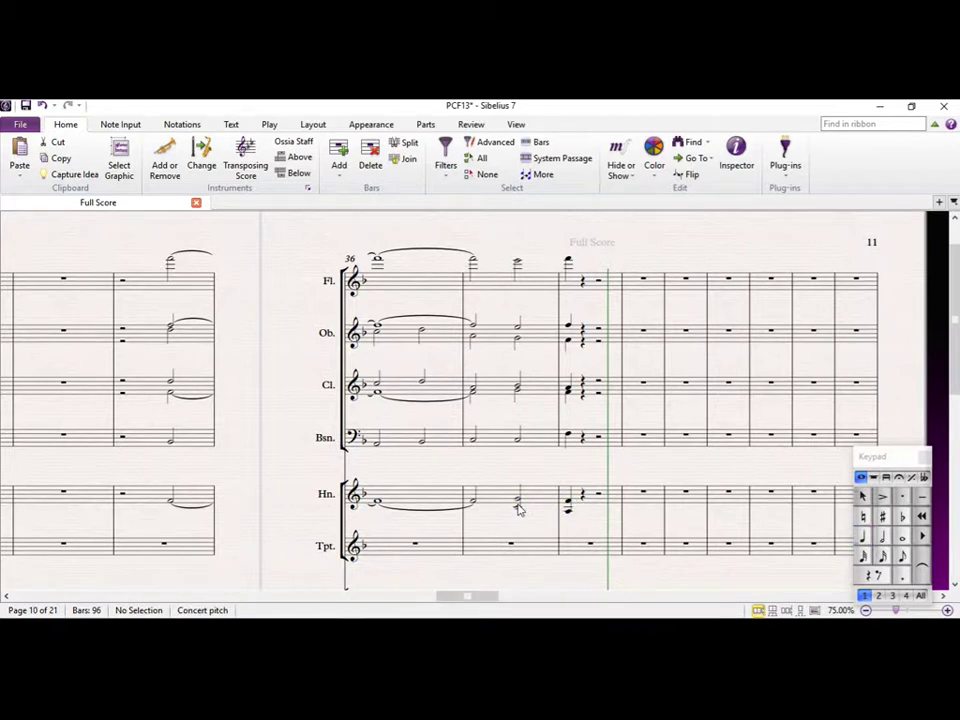
Replace the timpani rest in bar 38 with a quarter-note F3.
{"action": "scroll", "coordinate": [403, 420], "scroll_direction": "down", "scroll_amount": 3}
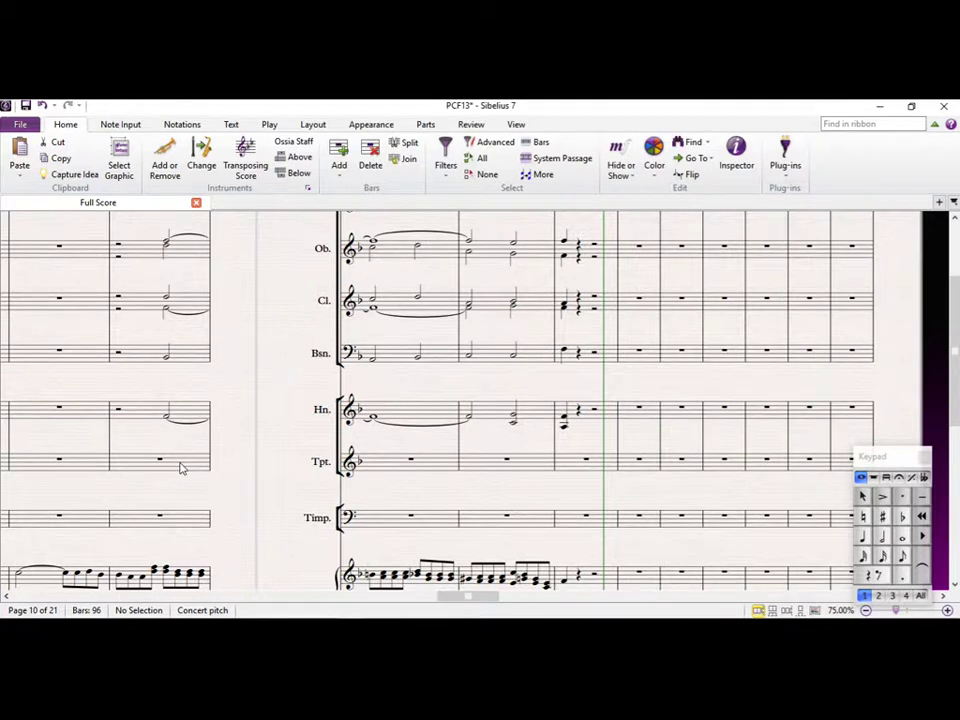
{"action": "left_click", "coordinate": [581, 517]}
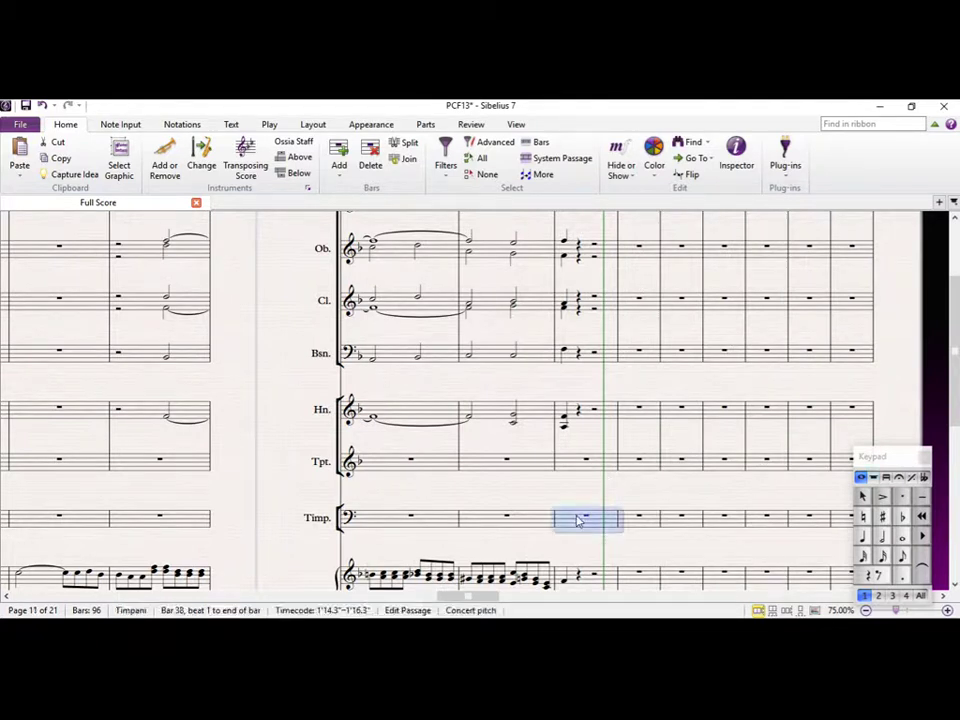
{"action": "key", "text": "f"}
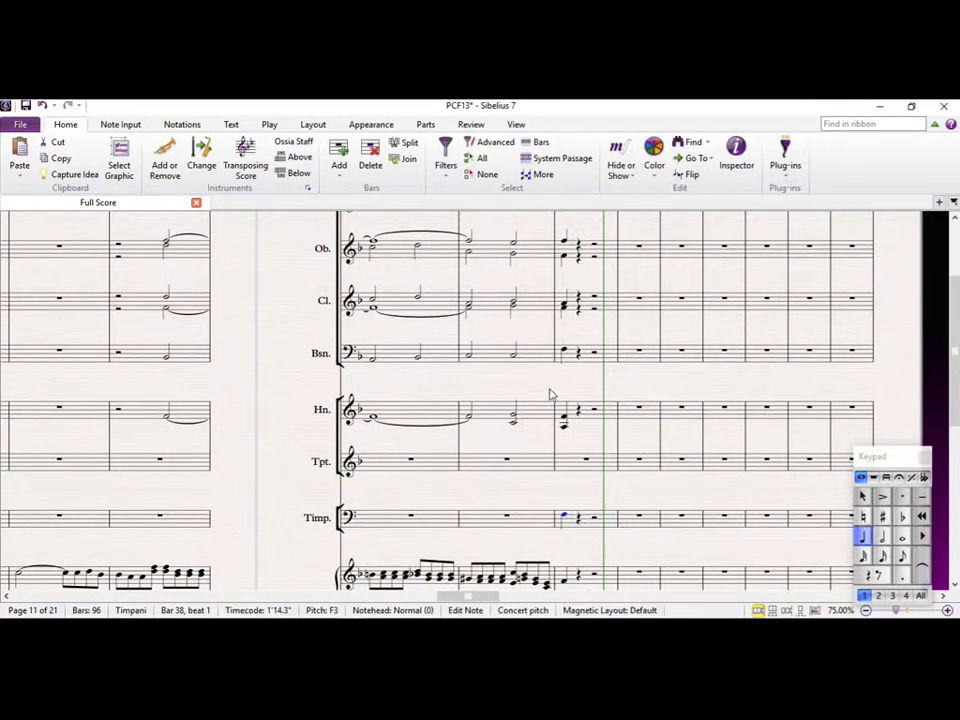
{"action": "left_click_drag", "start_coordinate": [551, 394], "coordinate": [648, 283]}
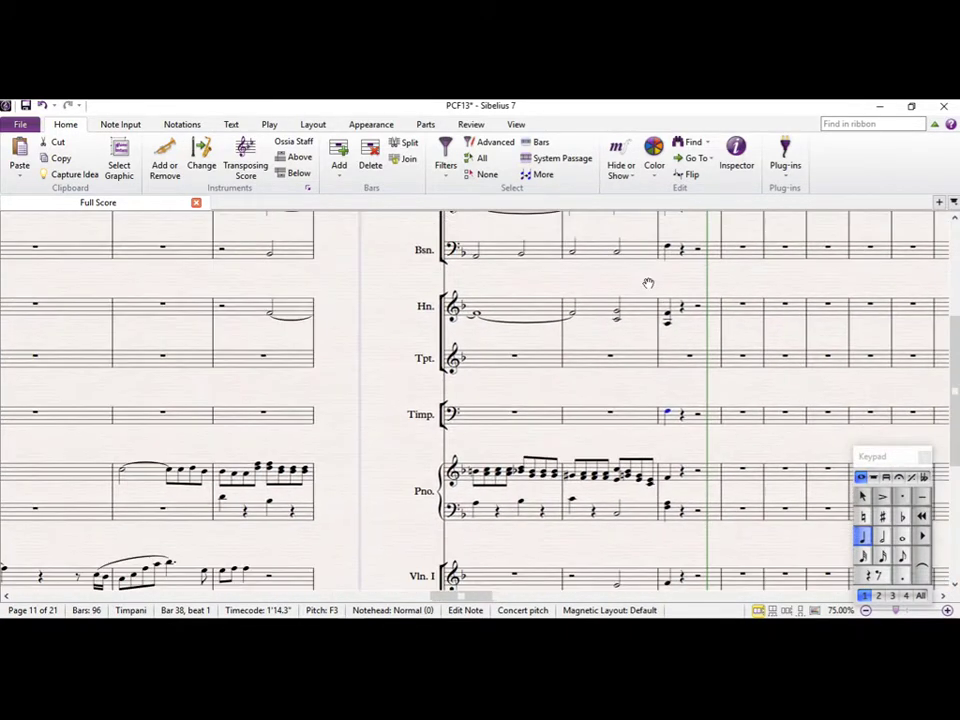
Slur the first two pairs of piano right-hand notes in bar 35.
{"action": "left_click", "coordinate": [224, 474]}
{"action": "left_click", "coordinate": [240, 474], "text": "shift"}
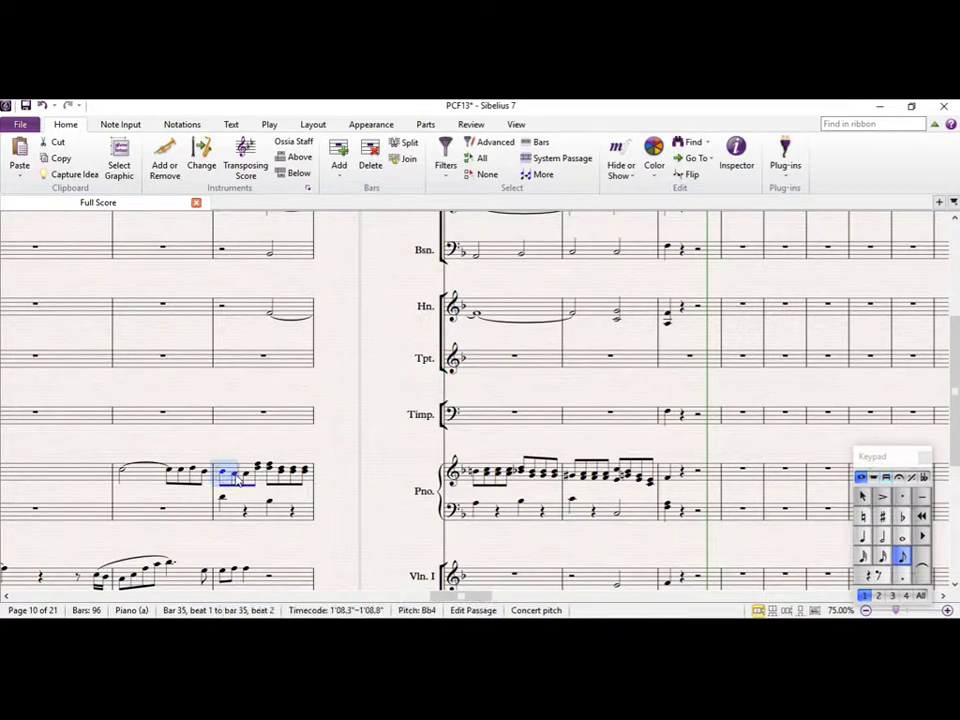
{"action": "key", "text": "s"}
{"action": "key", "text": "Escape"}
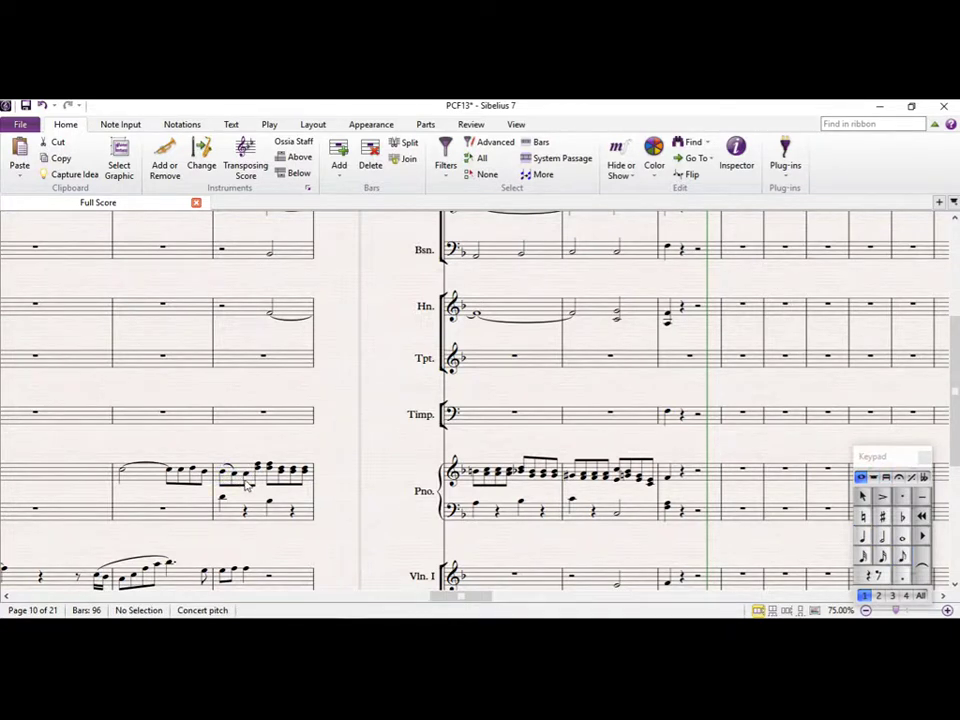
{"action": "left_click", "coordinate": [250, 478]}
{"action": "left_click", "coordinate": [260, 473], "text": "shift"}
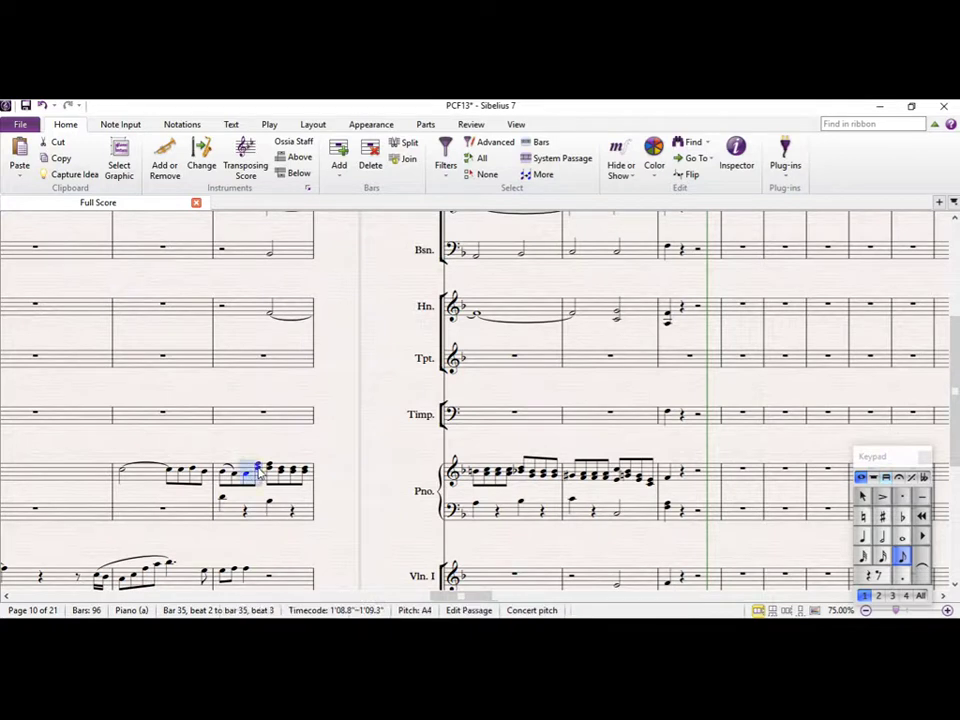
{"action": "key", "text": "s"}
{"action": "key", "text": "Escape"}
Slur the piano D5 on beat 3 to the beat 4 note in bar 35.
{"action": "left_click", "coordinate": [272, 476]}
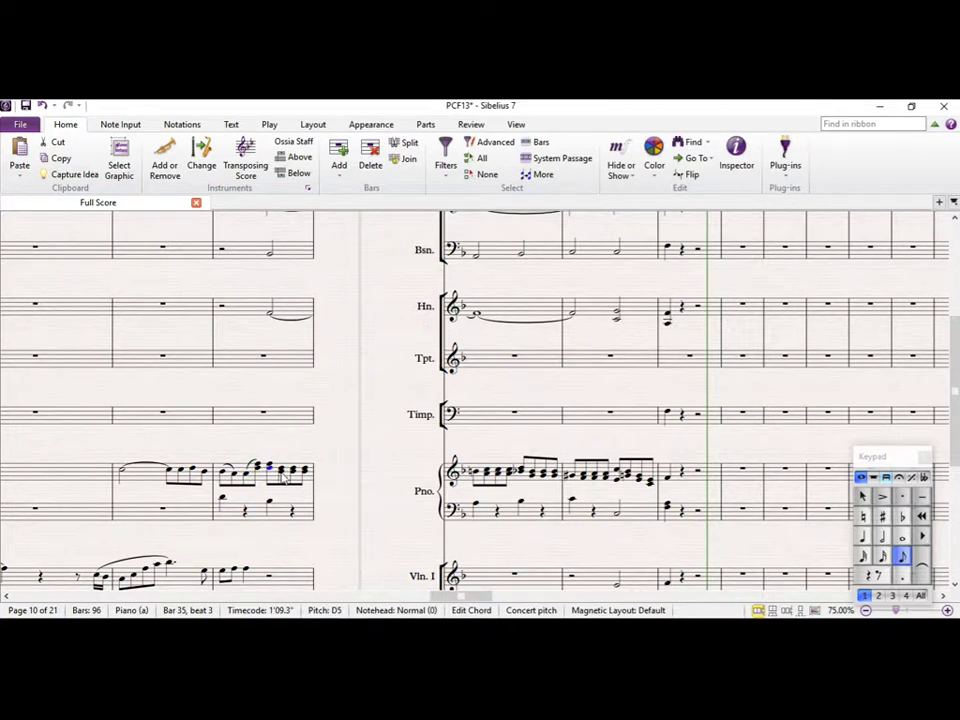
{"action": "left_click", "coordinate": [297, 477], "text": "shift"}
{"action": "key", "text": "s"}
{"action": "key", "text": "Escape"}
{"action": "left_click", "coordinate": [304, 478]}
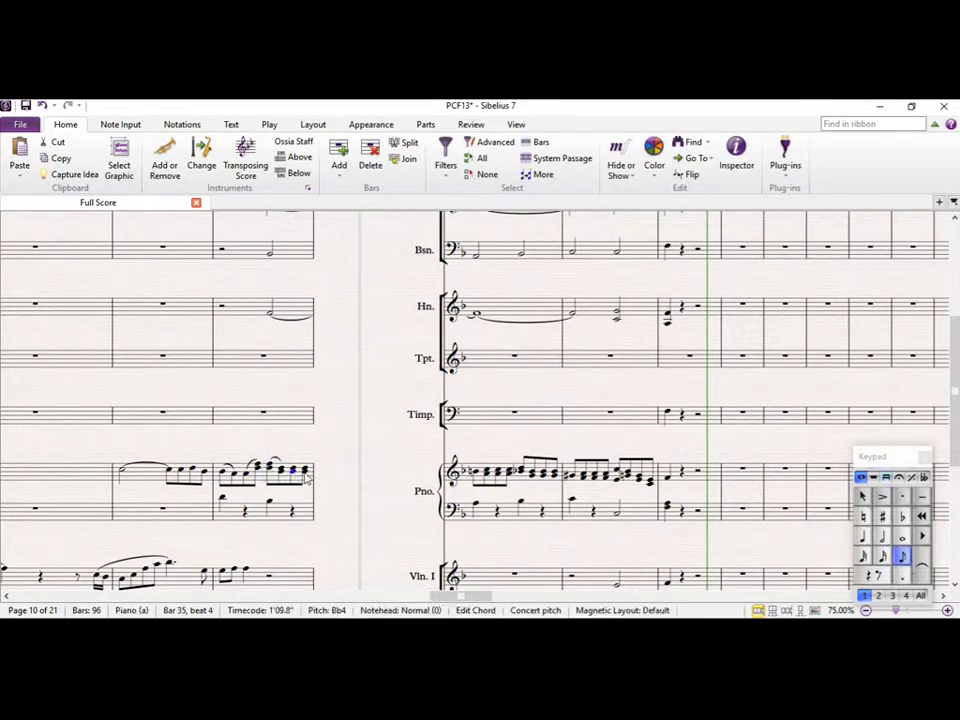
{"action": "key", "text": "Escape"}
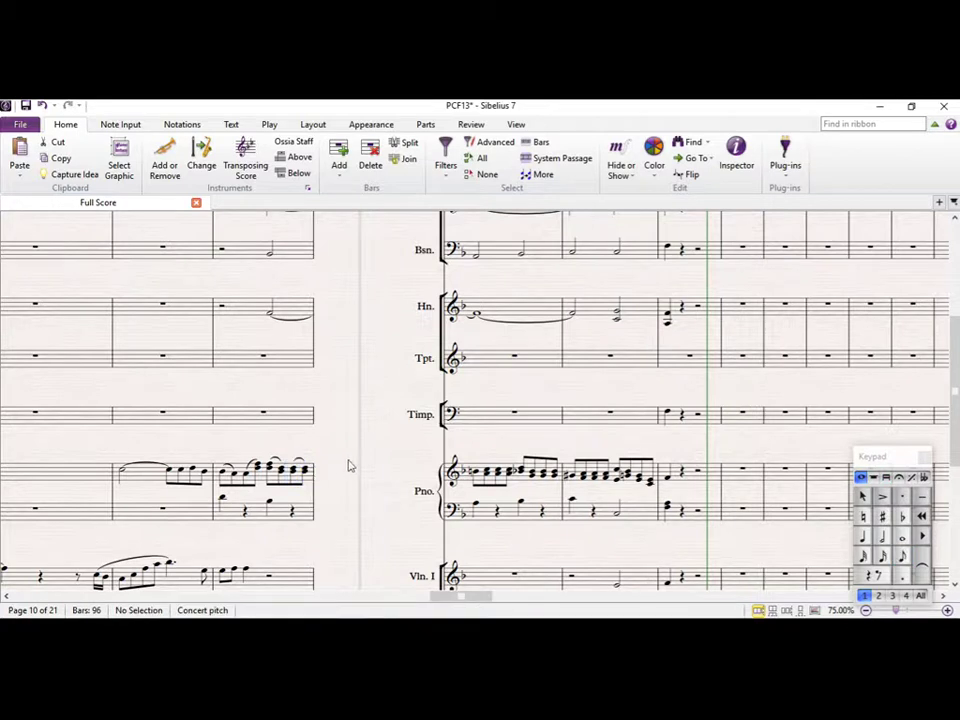
Pan the score to bring bars 36–38 of the woodwind staves into view.
{"action": "left_click_drag", "start_coordinate": [349, 463], "coordinate": [431, 385]}
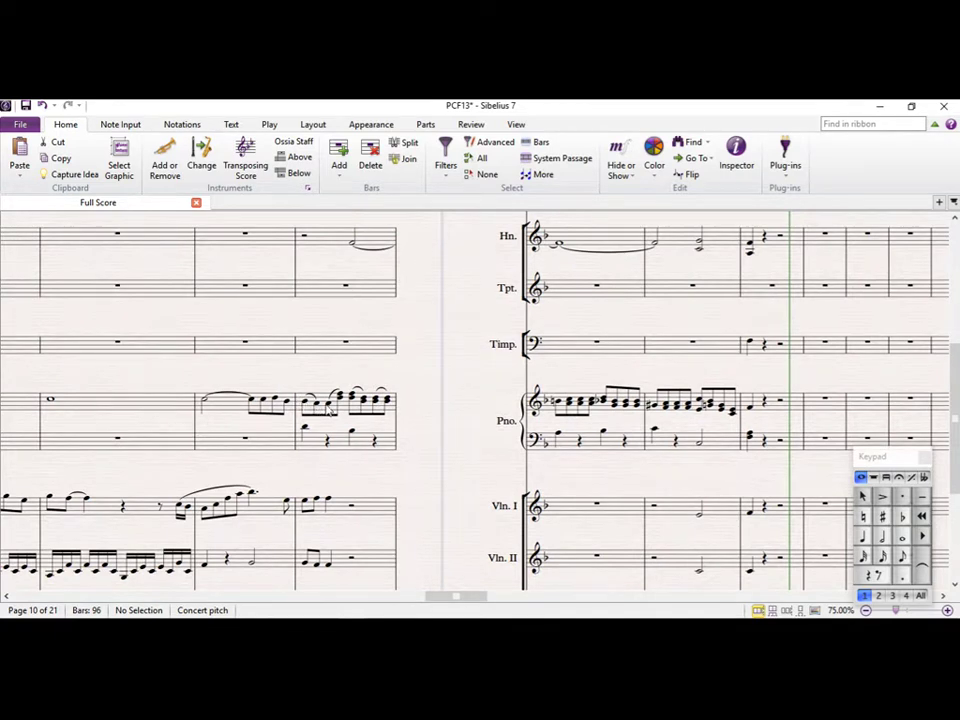
{"action": "left_click_drag", "start_coordinate": [323, 378], "coordinate": [244, 435]}
{"action": "scroll", "coordinate": [379, 296], "scroll_direction": "up", "scroll_amount": 3}
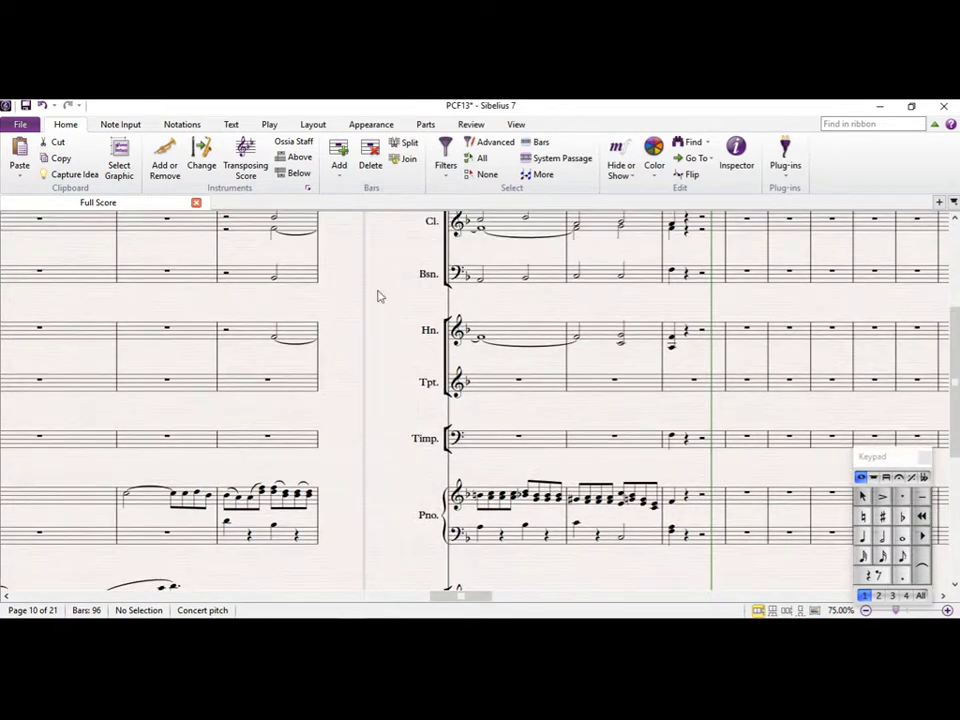
{"action": "left_click_drag", "start_coordinate": [378, 346], "coordinate": [238, 446]}
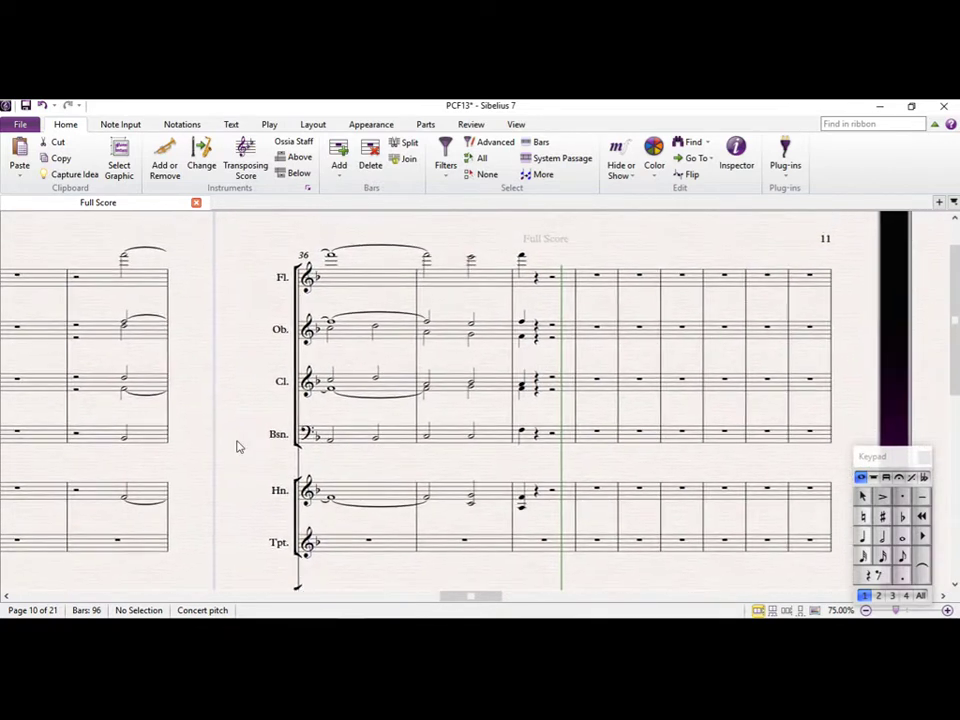
Add a crescendo hairpin under flute bars 35–37 and copy it to oboe, clarinet and bassoon.
{"action": "left_click", "coordinate": [471, 259]}
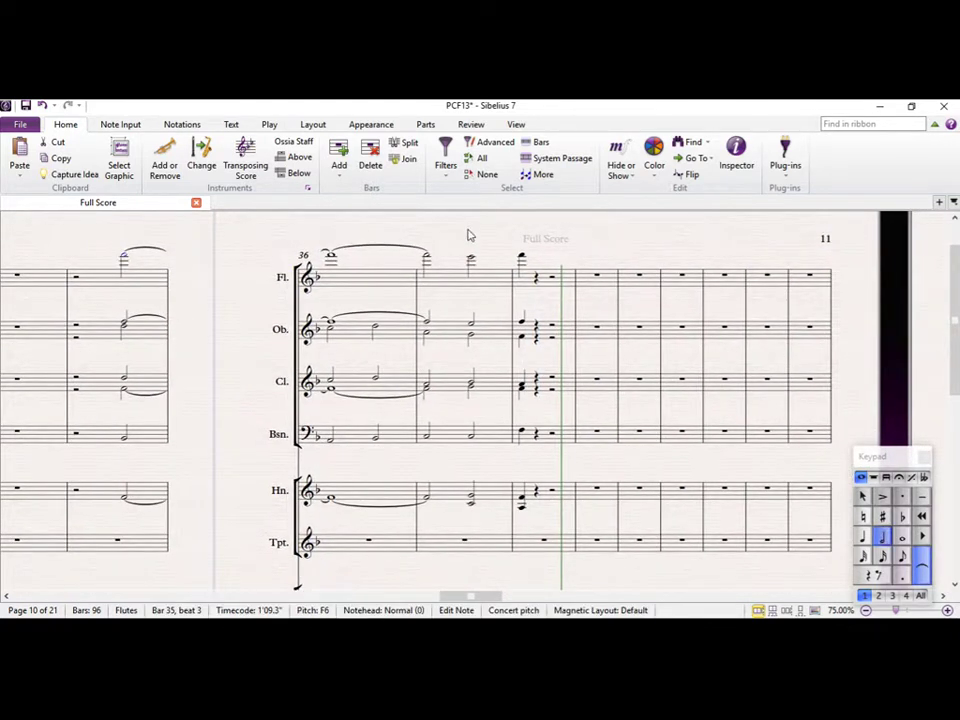
{"action": "left_click", "coordinate": [474, 262], "text": "shift"}
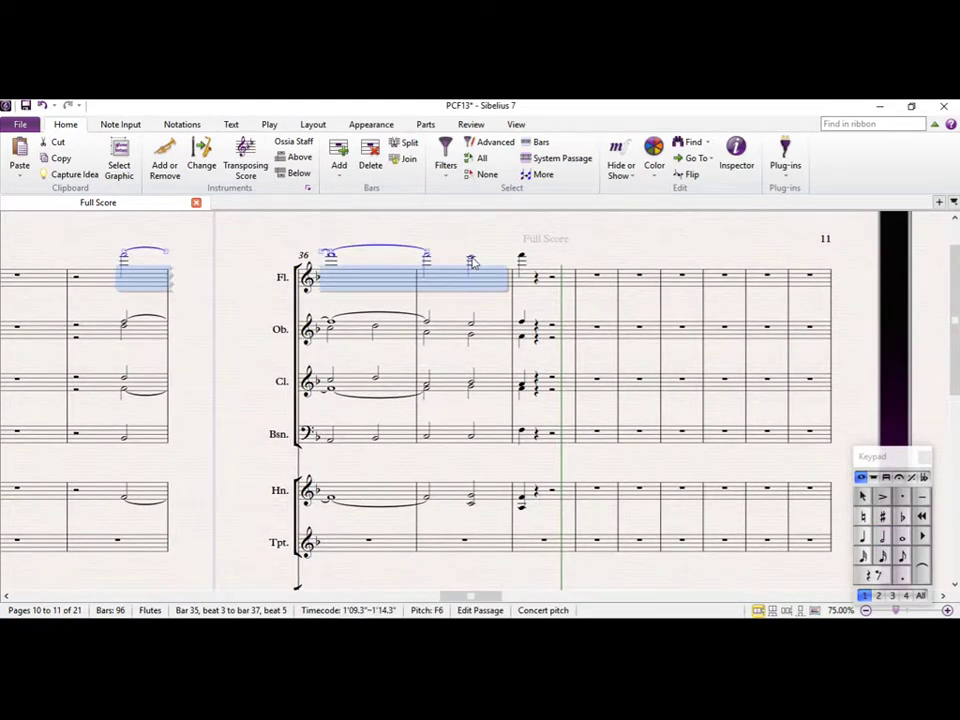
{"action": "left_click", "coordinate": [120, 124]}
{"action": "left_click", "coordinate": [190, 124]}
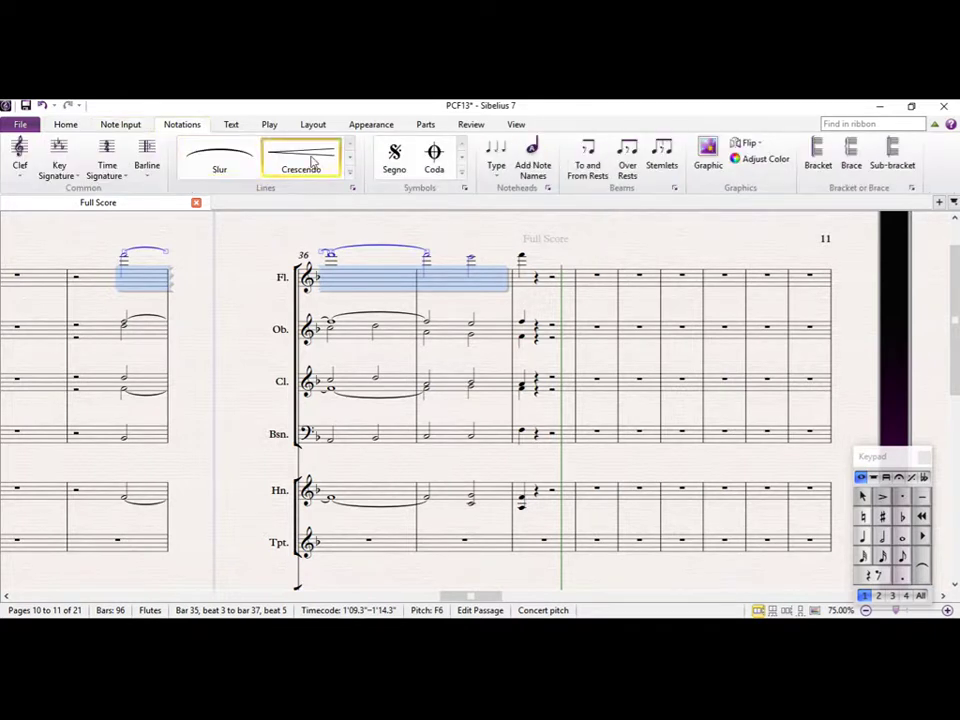
{"action": "left_click", "coordinate": [301, 160]}
{"action": "key", "text": "Escape"}
{"action": "left_click", "coordinate": [403, 299]}
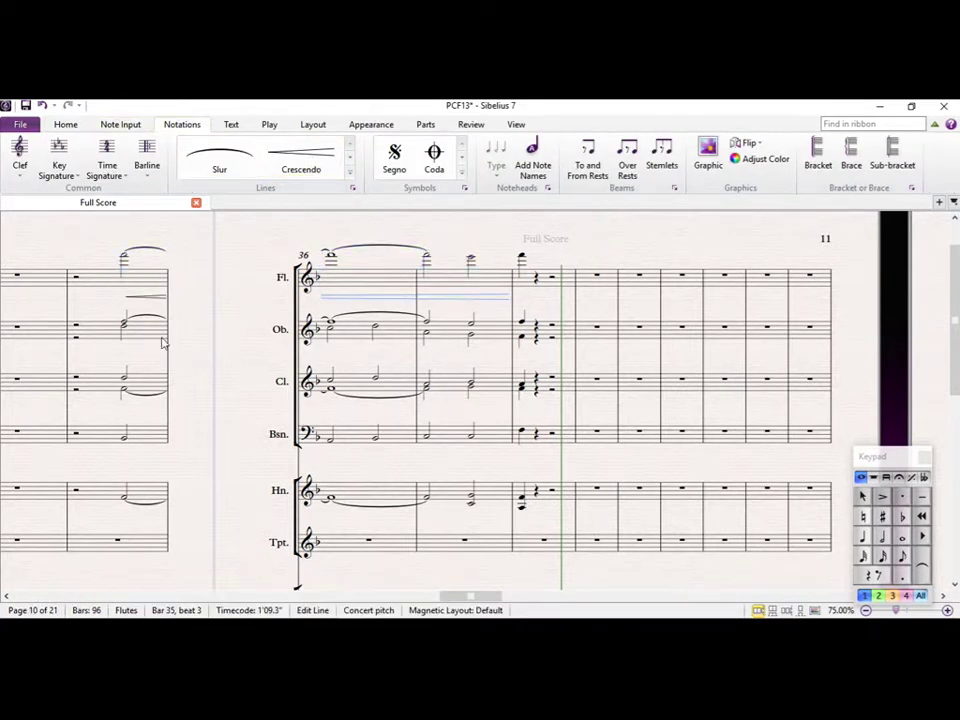
{"action": "left_click", "coordinate": [125, 332], "text": "alt"}
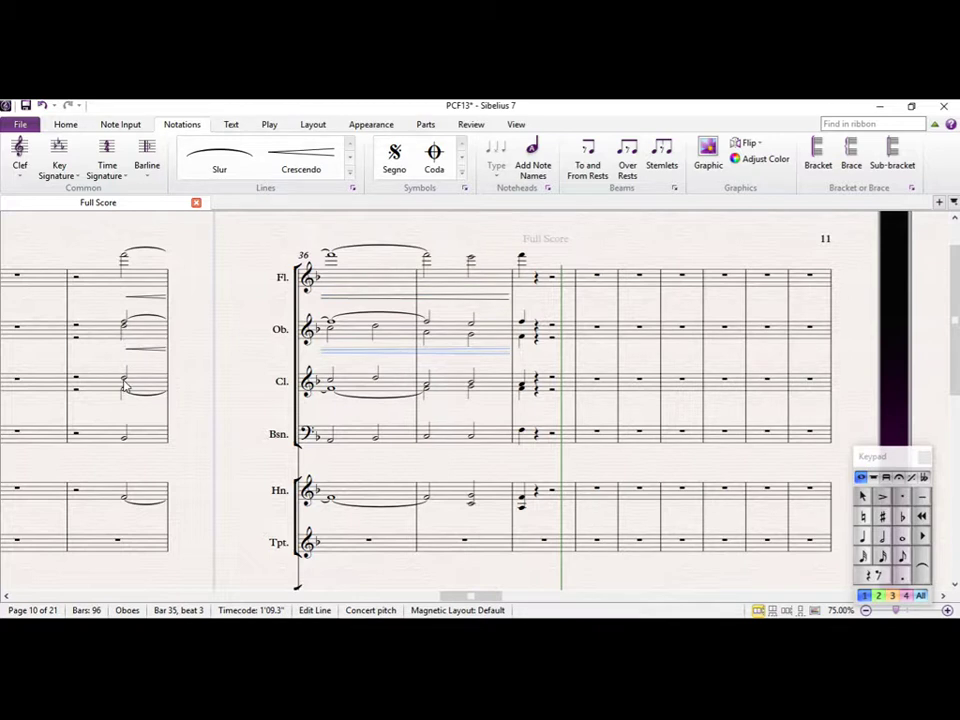
{"action": "left_click", "coordinate": [125, 387], "text": "alt"}
{"action": "left_click", "coordinate": [124, 443], "text": "alt"}
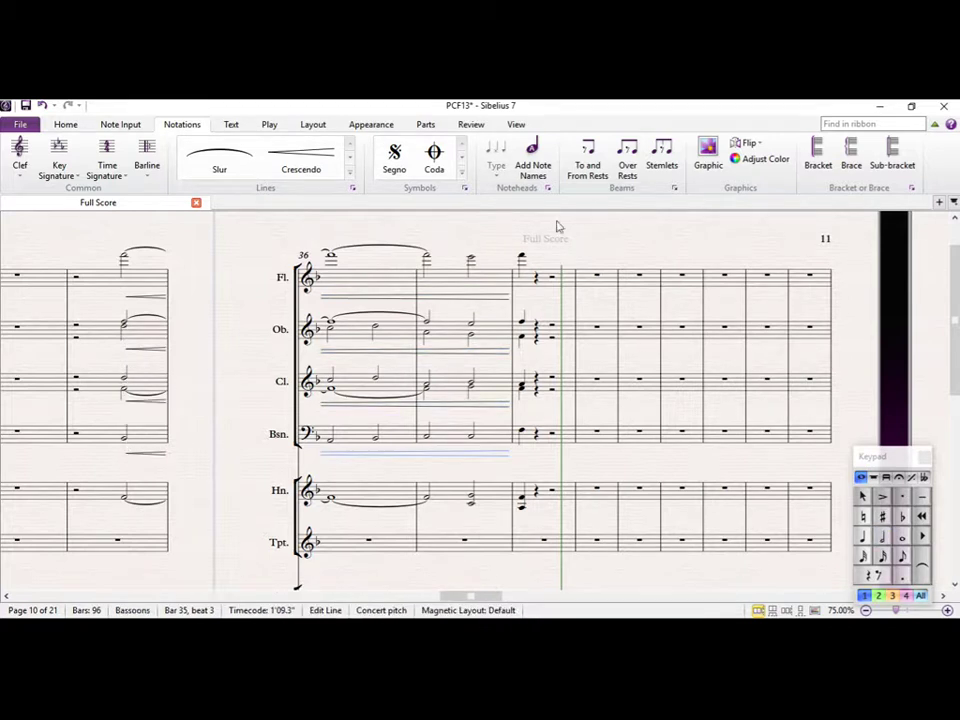
Mark the bar 38 flute note forte (f) and copy it to oboe, clarinet and bassoon.
{"action": "left_click", "coordinate": [521, 259]}
{"action": "key", "text": "ctrl+e"}
{"action": "key", "text": "ctrl+f"}
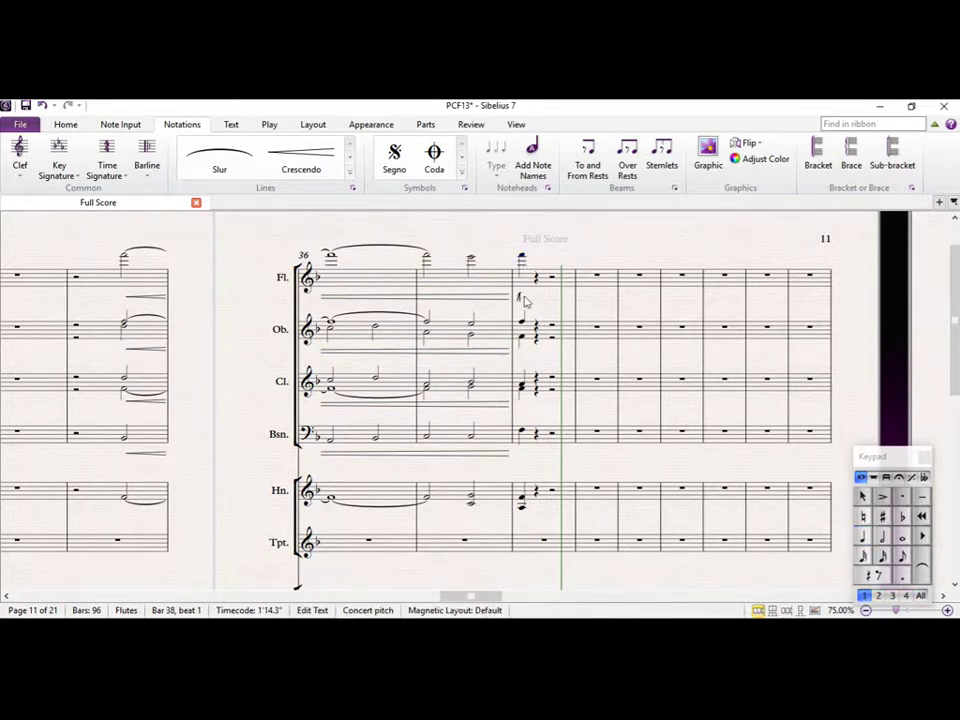
{"action": "key", "text": "Escape"}
{"action": "left_click", "coordinate": [522, 342], "text": "alt"}
{"action": "left_click", "coordinate": [521, 388], "text": "alt"}
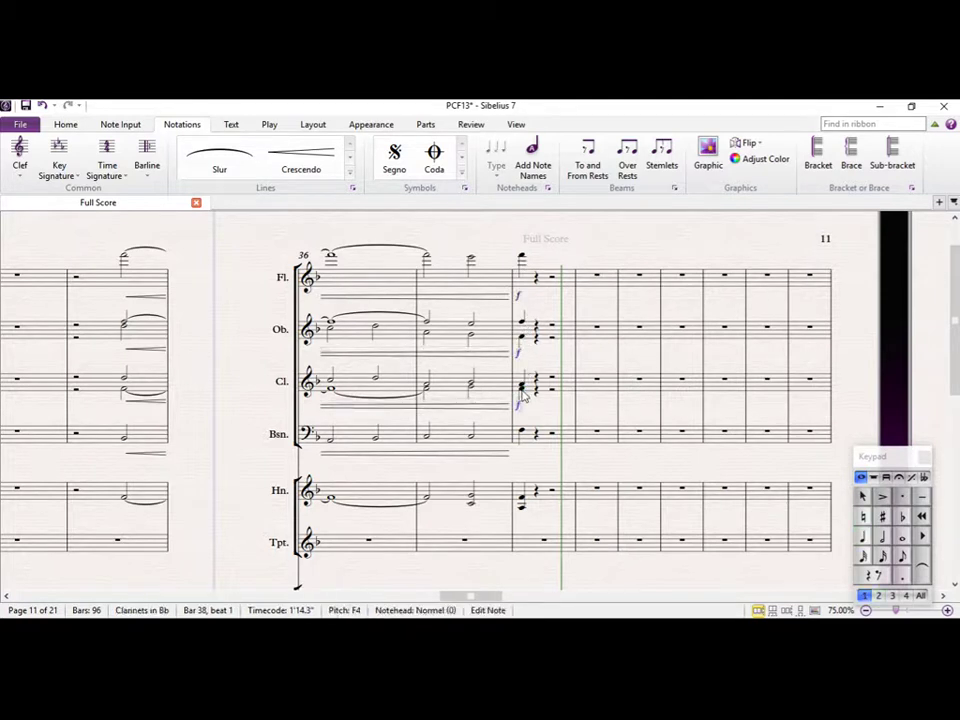
{"action": "left_click", "coordinate": [521, 431], "text": "alt"}
Copy the forte to the horn note and the bar 35 bassoon hairpin onto the horn and piano staves.
{"action": "scroll", "coordinate": [537, 472], "scroll_direction": "down", "scroll_amount": 3}
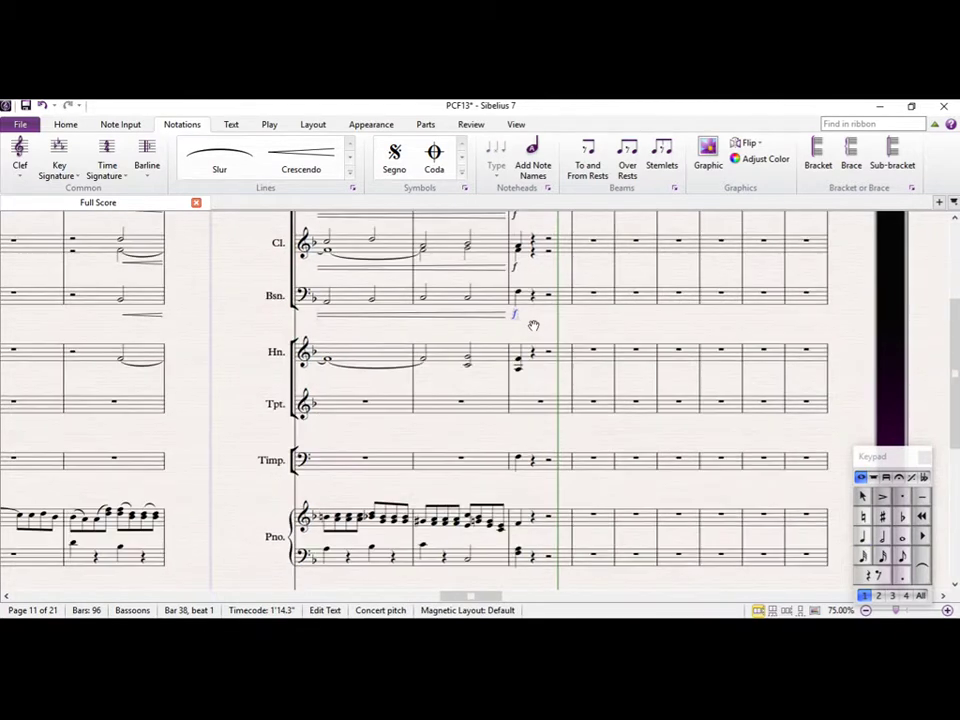
{"action": "left_click", "coordinate": [519, 368], "text": "alt"}
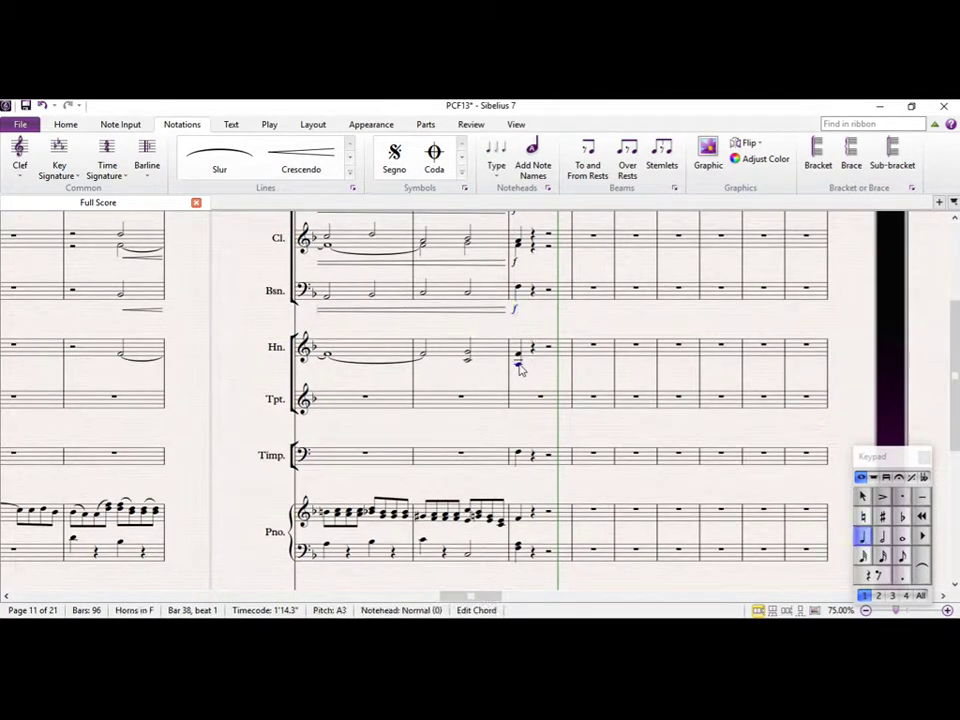
{"action": "left_click", "coordinate": [157, 311]}
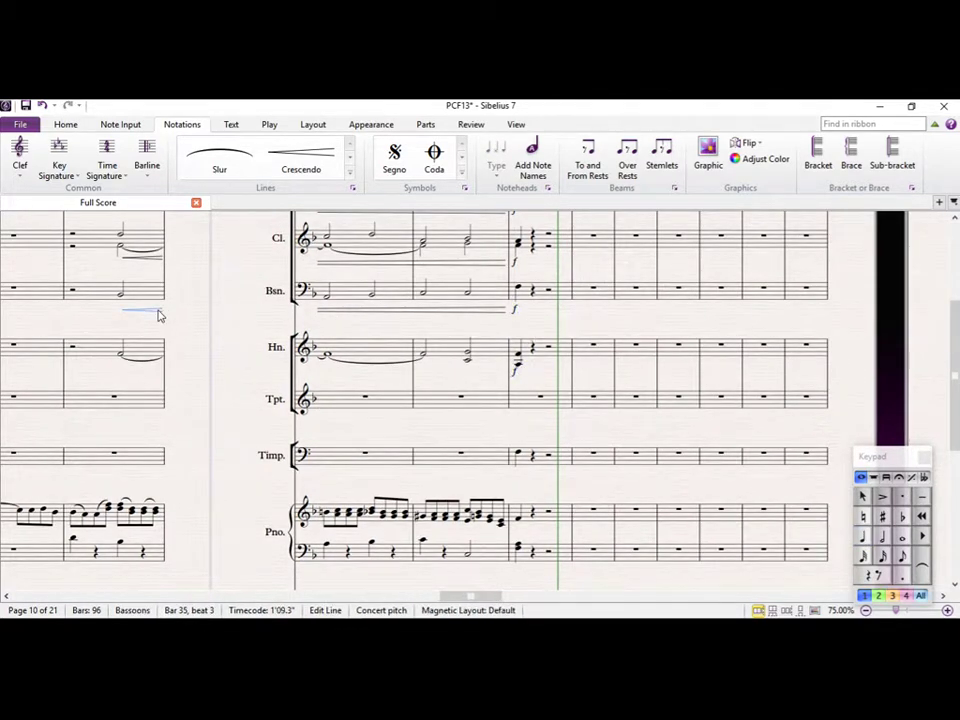
{"action": "left_click", "coordinate": [124, 359]}
{"action": "scroll", "coordinate": [193, 309], "scroll_direction": "down", "scroll_amount": 4}
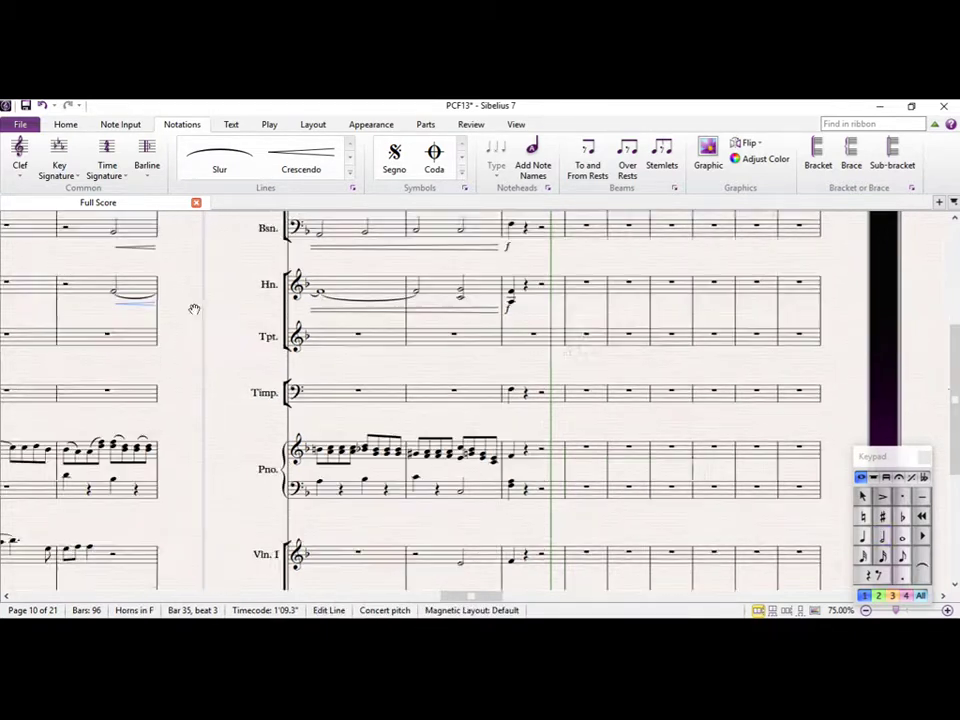
{"action": "left_click", "coordinate": [132, 342]}
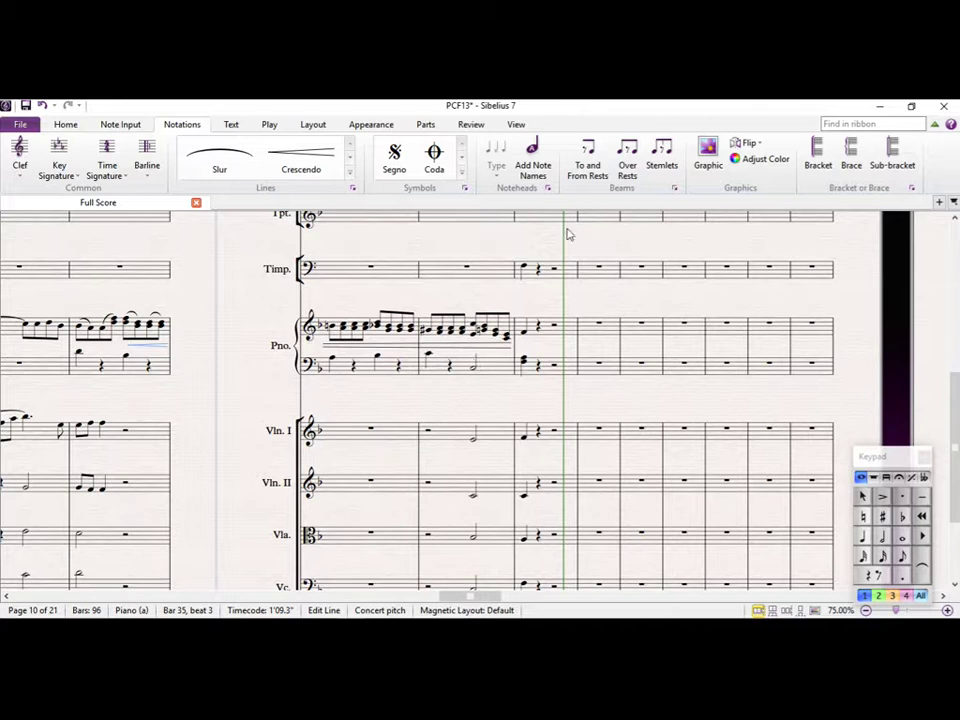
Paste the forte marking under the bar 38 timpani and piano notes.
{"action": "left_click_drag", "start_coordinate": [551, 294], "coordinate": [452, 435]}
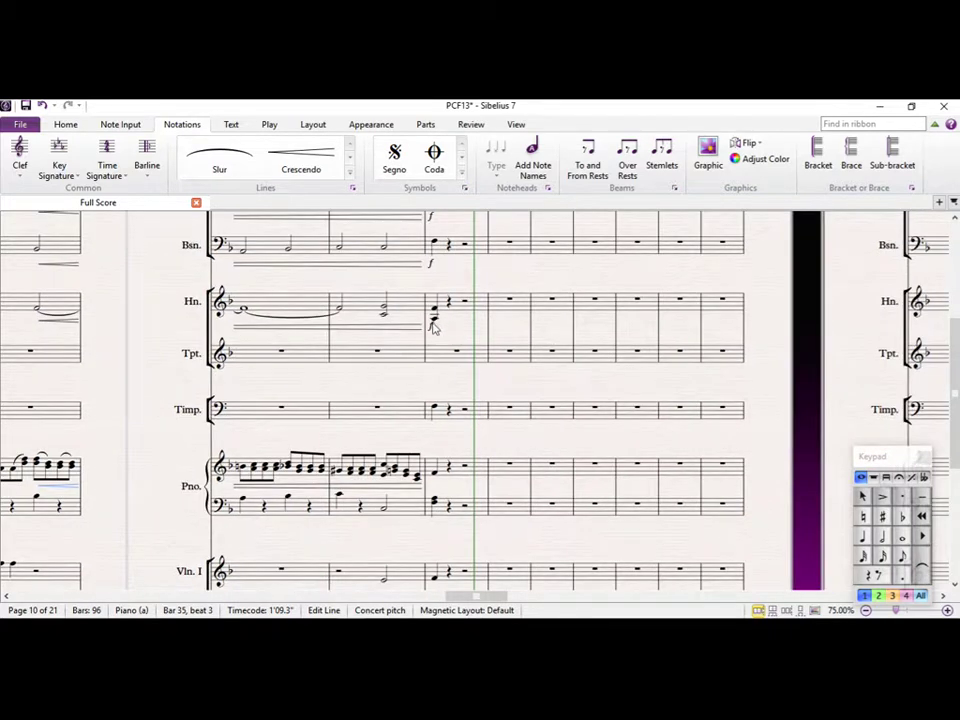
{"action": "double_click", "coordinate": [432, 325]}
{"action": "left_click", "coordinate": [436, 413]}
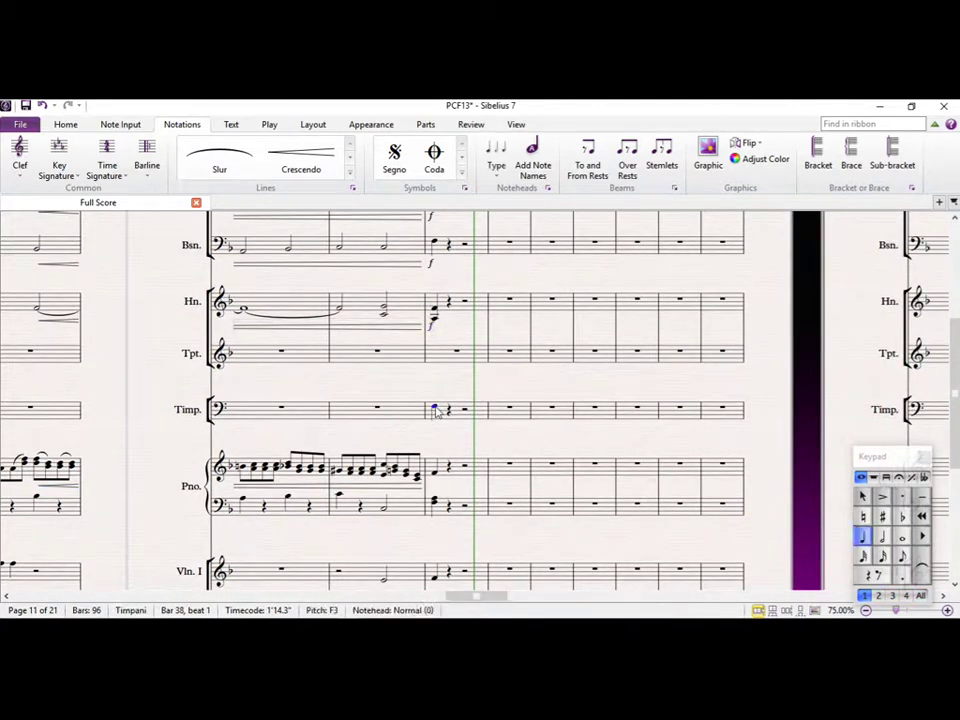
{"action": "type", "text": "f"}
{"action": "left_click", "coordinate": [436, 474]}
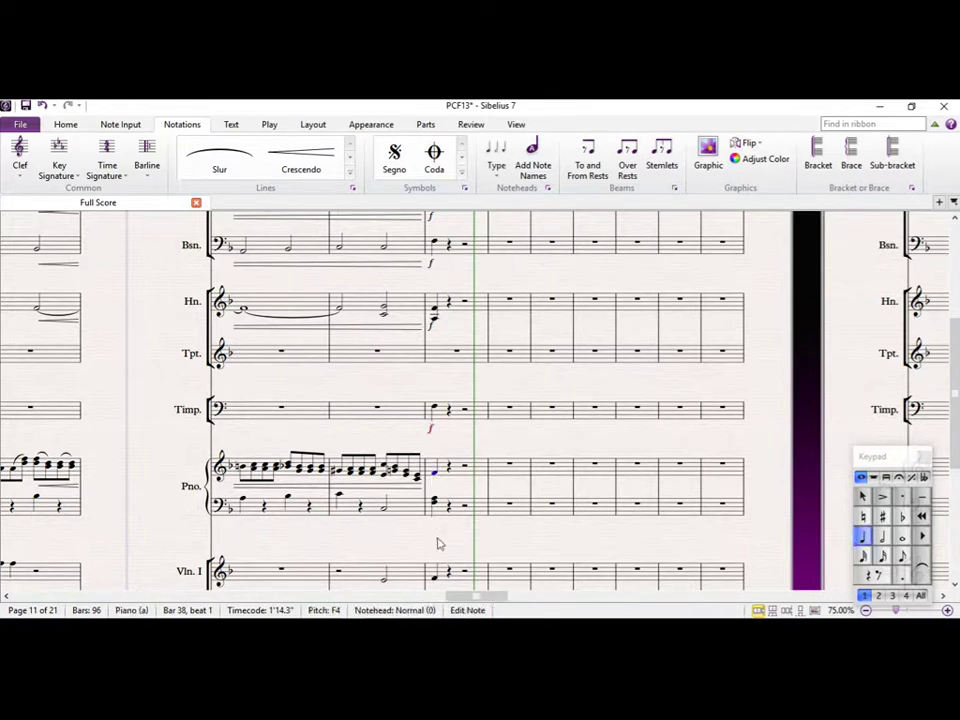
{"action": "left_click_drag", "start_coordinate": [438, 476], "coordinate": [452, 313]}
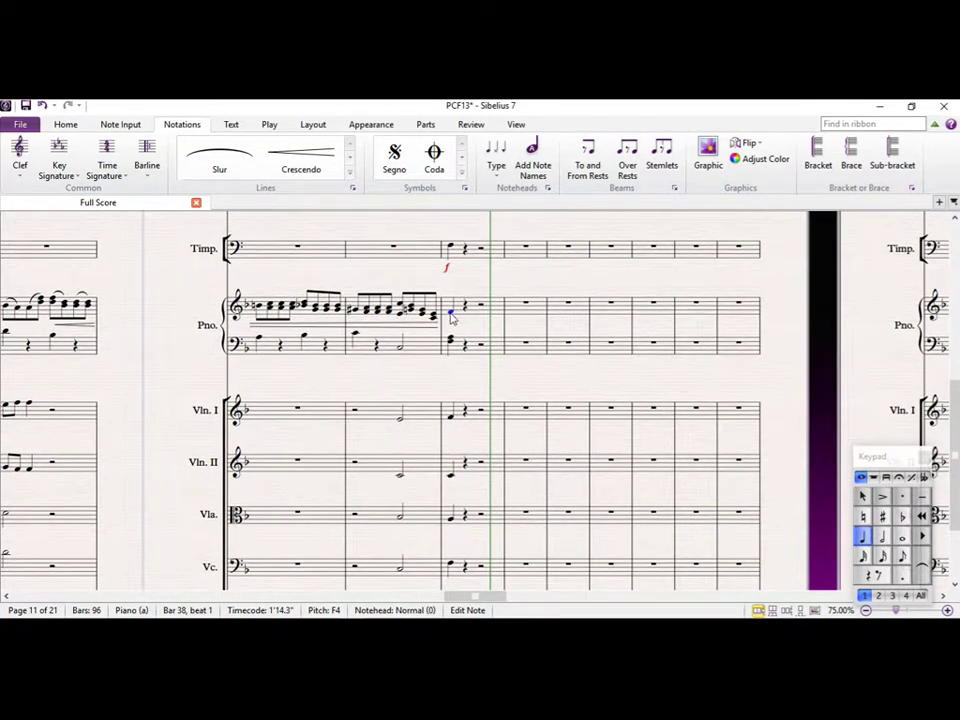
{"action": "key", "text": "ctrl+v"}
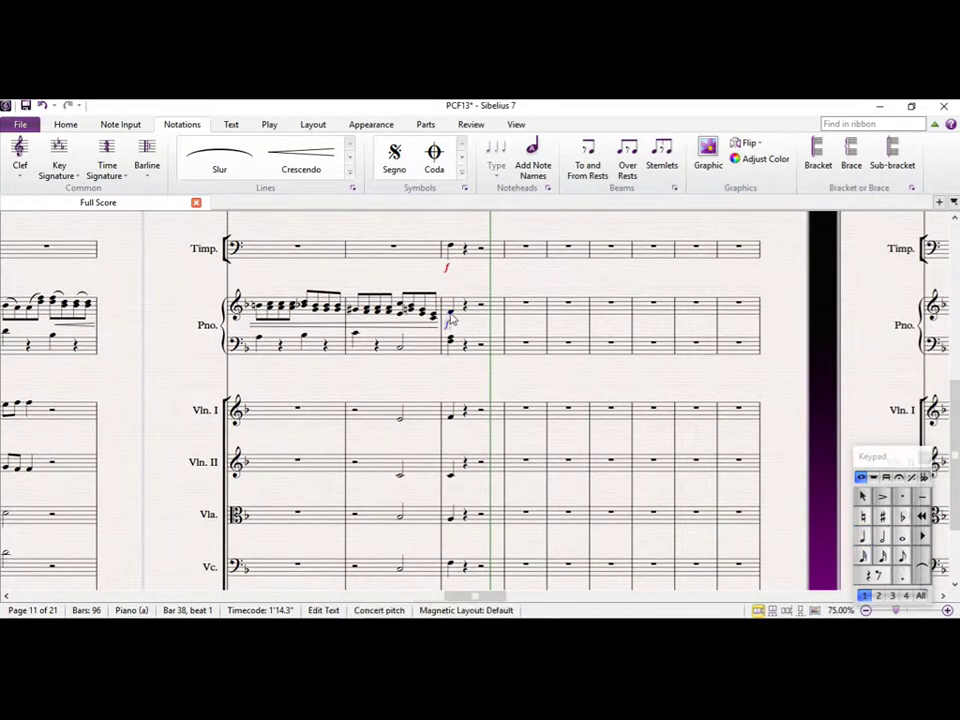
Paste a forte under the bar 38 Violin I, Violin II, Viola and Cello notes.
{"action": "left_click", "coordinate": [451, 418]}
{"action": "type", "text": "f"}
{"action": "left_click", "coordinate": [450, 477]}
{"action": "key", "text": "ctrl+v"}
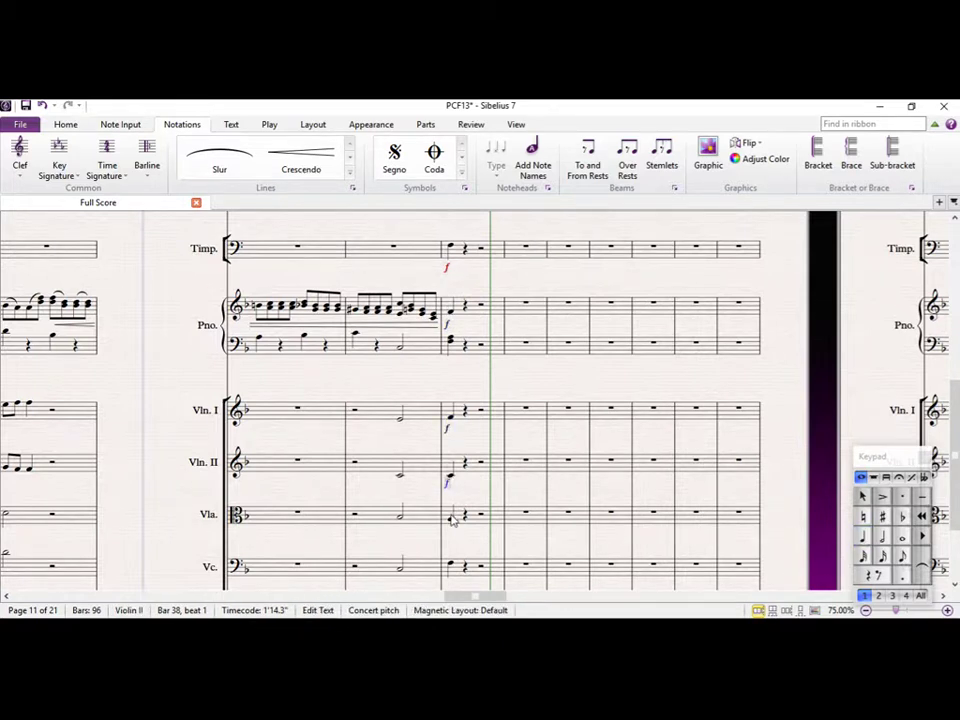
{"action": "left_click", "coordinate": [450, 519]}
{"action": "key", "text": "ctrl+v"}
{"action": "left_click", "coordinate": [451, 565]}
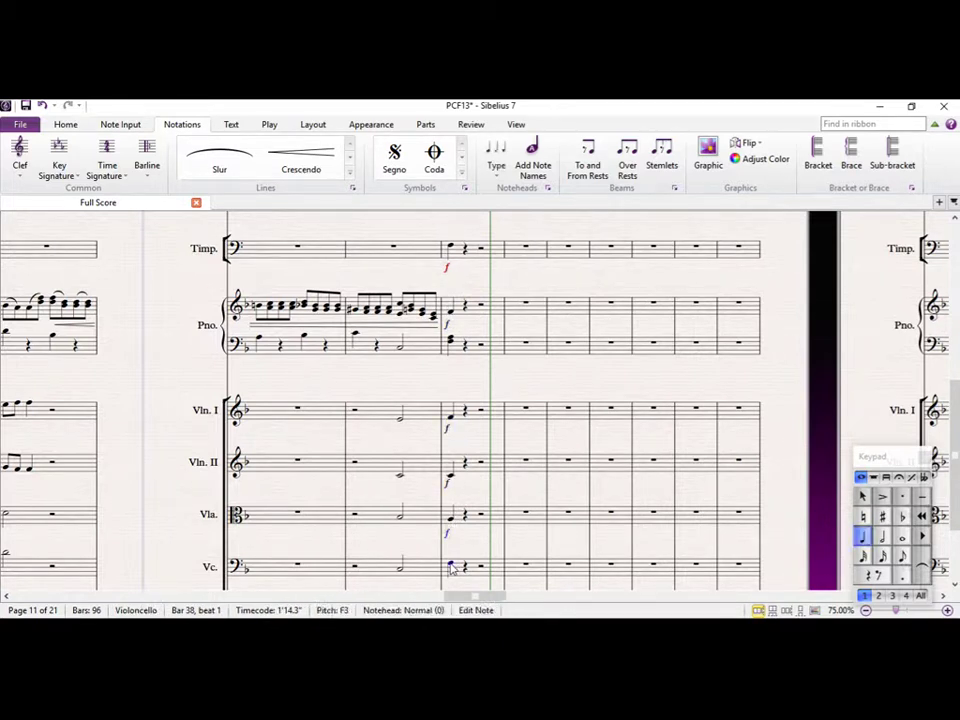
{"action": "key", "text": "ctrl+v"}
{"action": "scroll", "coordinate": [466, 540], "scroll_direction": "down", "scroll_amount": 3}
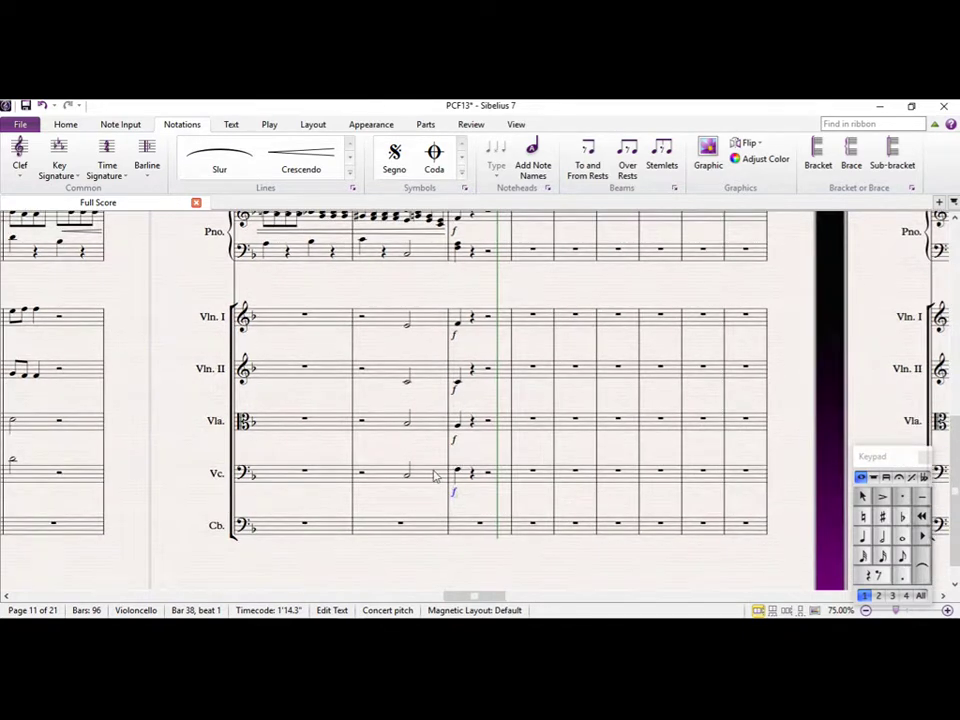
Copy the cello's bars 37–38 onto the contrabass staff.
{"action": "left_click", "coordinate": [435, 474]}
{"action": "left_click", "coordinate": [484, 482], "text": "shift"}
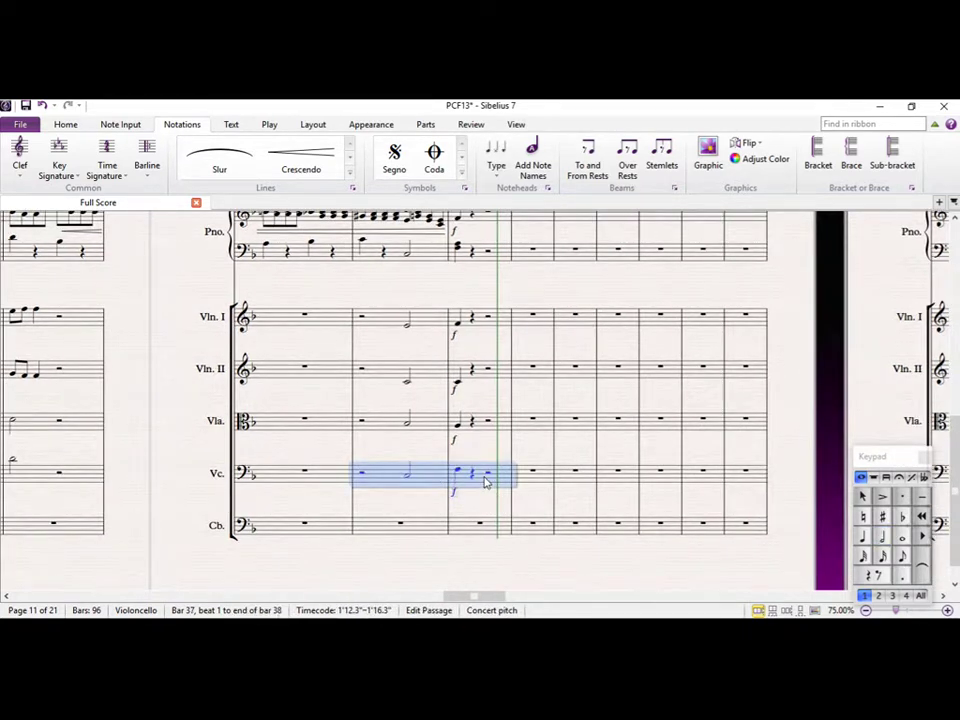
{"action": "left_click", "coordinate": [411, 533], "text": "alt"}
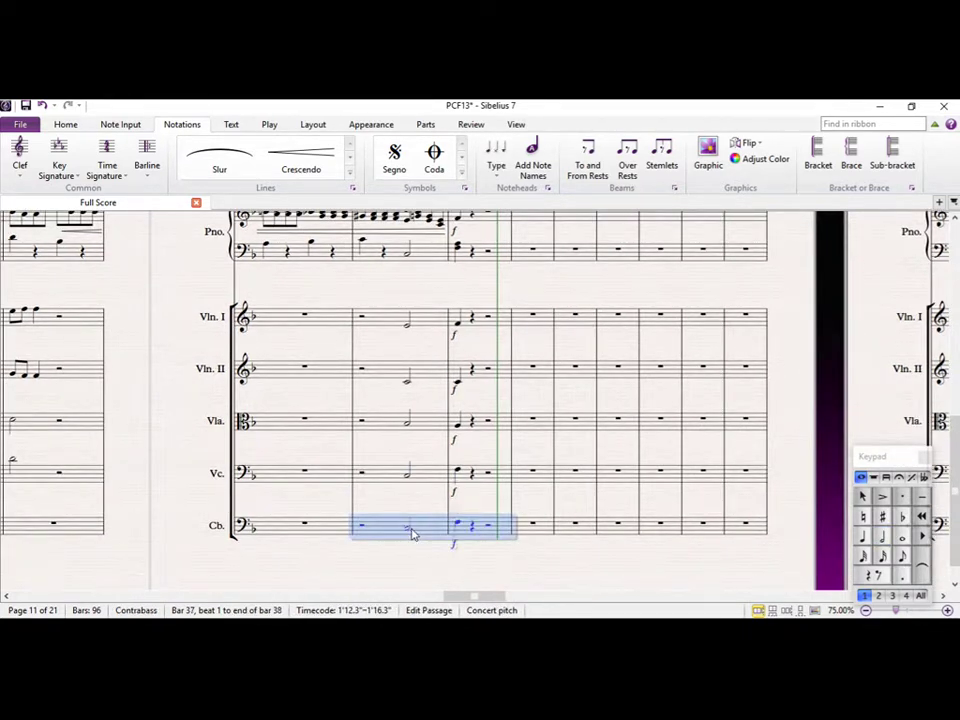
{"action": "key", "text": "Escape"}
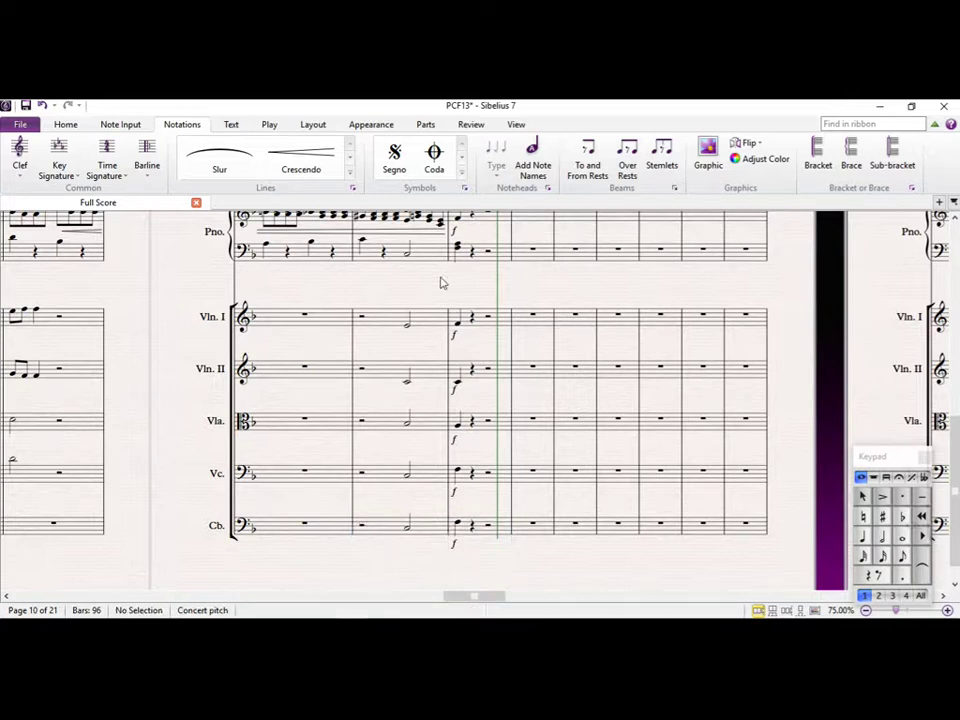
Add crescendo hairpins under the bar 37 half notes of Violin I, Violin II, Viola, Cello and Contrabass.
{"action": "left_click", "coordinate": [407, 328]}
{"action": "left_click", "coordinate": [304, 168]}
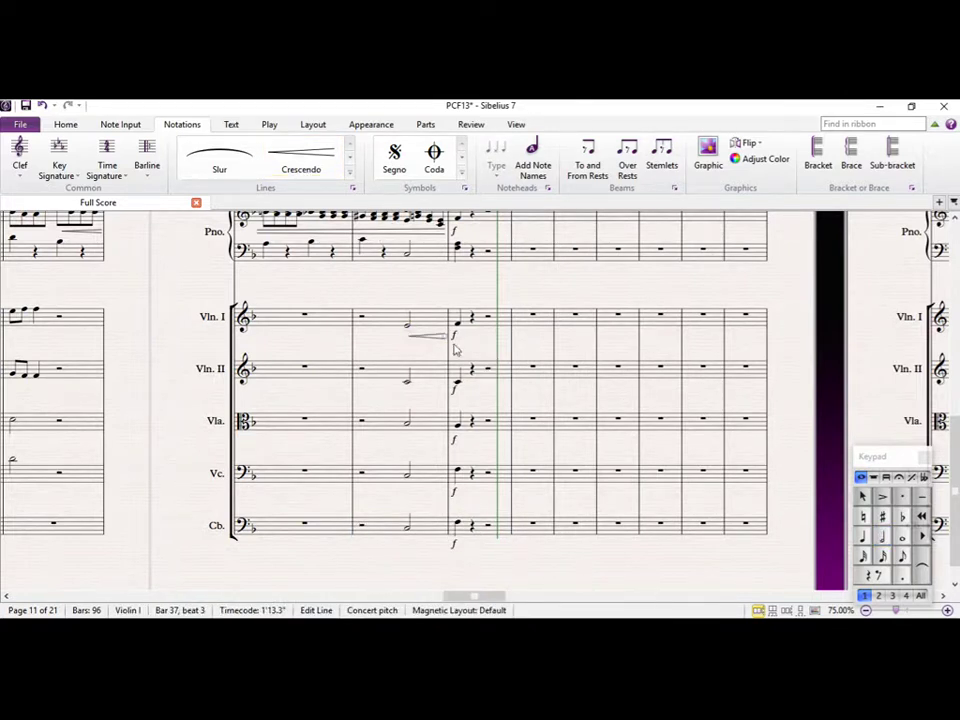
{"action": "left_click", "coordinate": [407, 383]}
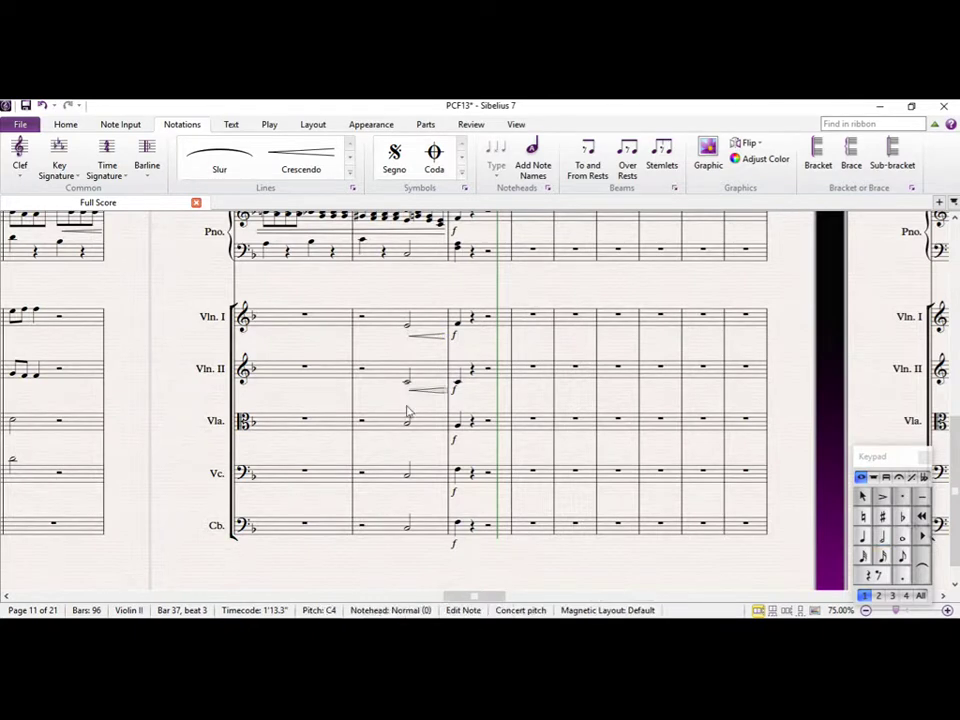
{"action": "key", "text": "h"}
{"action": "left_click", "coordinate": [407, 428]}
{"action": "key", "text": "h"}
{"action": "left_click", "coordinate": [409, 474]}
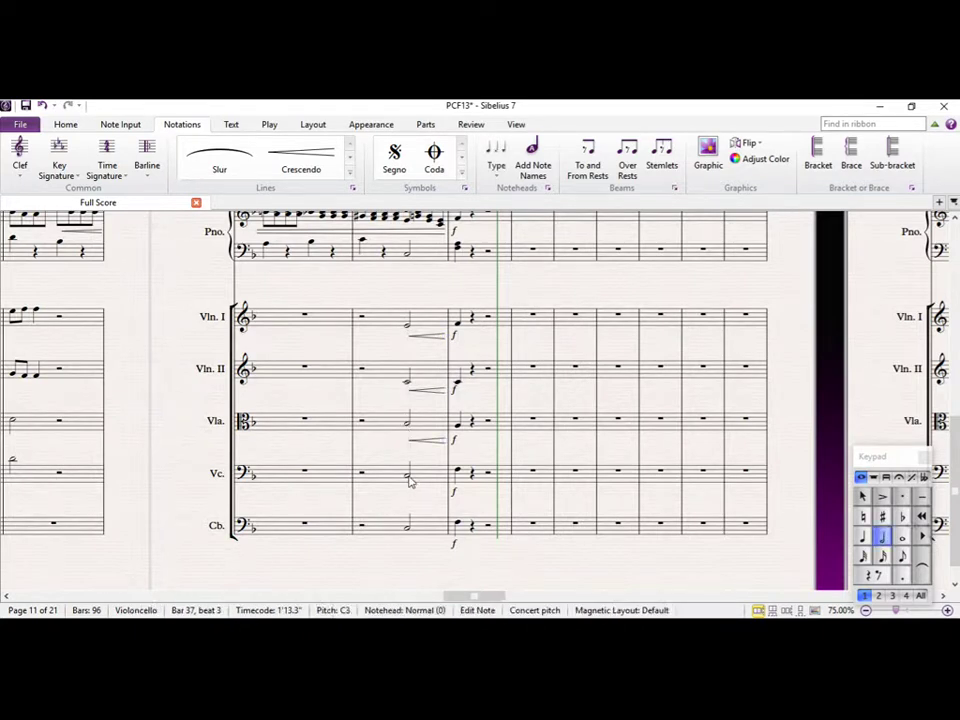
{"action": "key", "text": "h"}
{"action": "left_click", "coordinate": [409, 532]}
{"action": "key", "text": "h"}
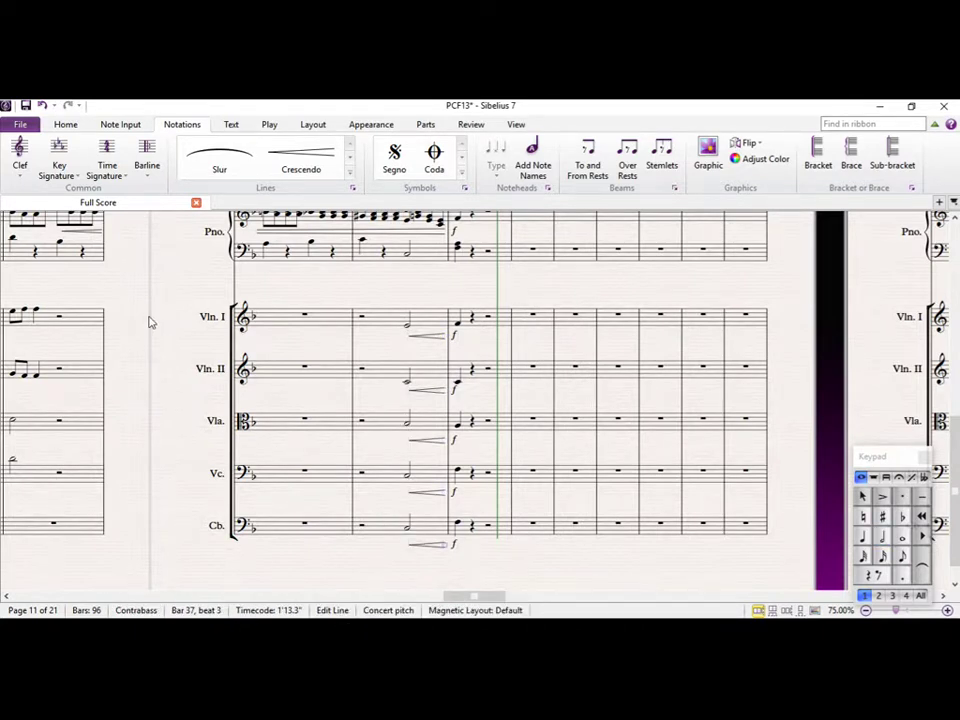
{"action": "left_click_drag", "start_coordinate": [215, 291], "coordinate": [409, 298]}
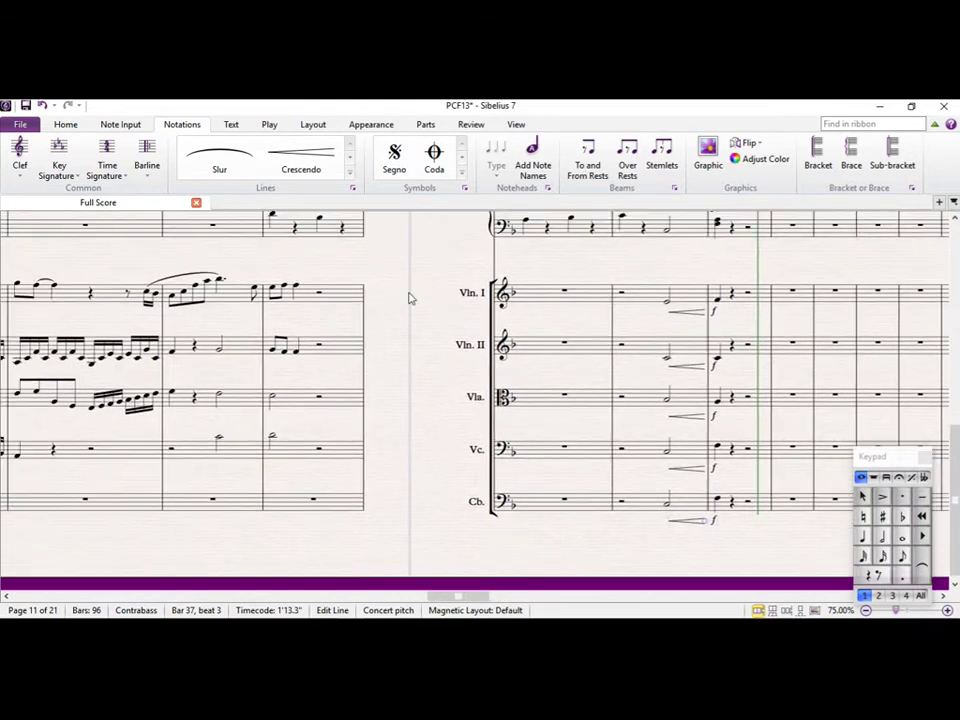
Slur the two-note groups in the Violin I and Violin II parts.
{"action": "left_click", "coordinate": [275, 291]}
{"action": "key", "text": "s"}
{"action": "key", "text": "Escape"}
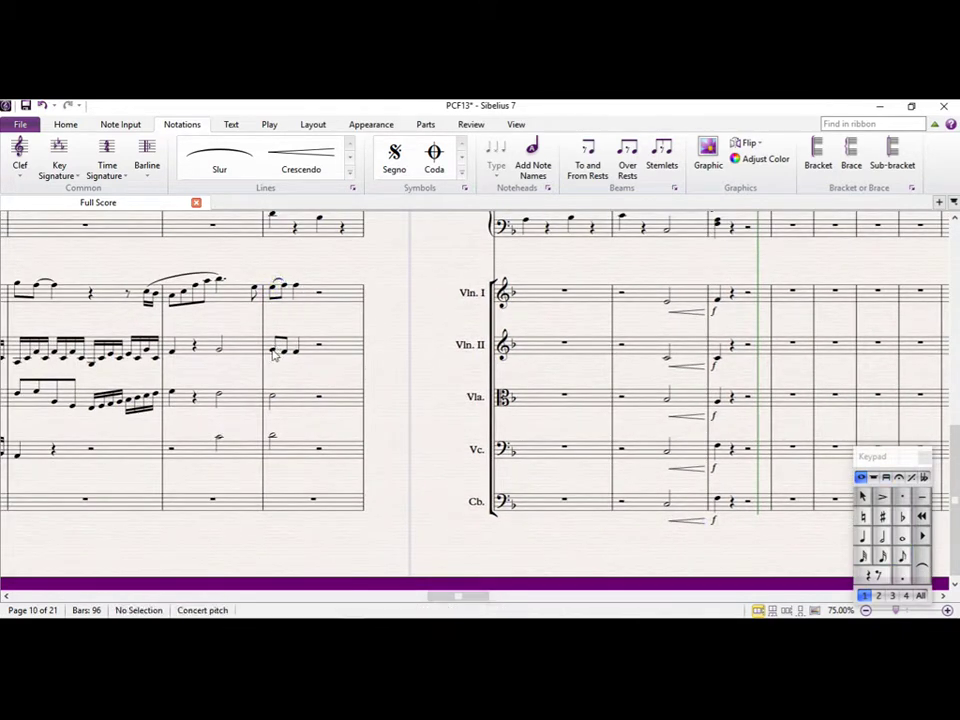
{"action": "left_click", "coordinate": [274, 355]}
{"action": "left_click", "coordinate": [283, 357], "text": "shift"}
{"action": "key", "text": "s"}
{"action": "key", "text": "Escape"}
Slur a short piano passage in bar 34.
{"action": "left_click_drag", "start_coordinate": [246, 381], "coordinate": [282, 512]}
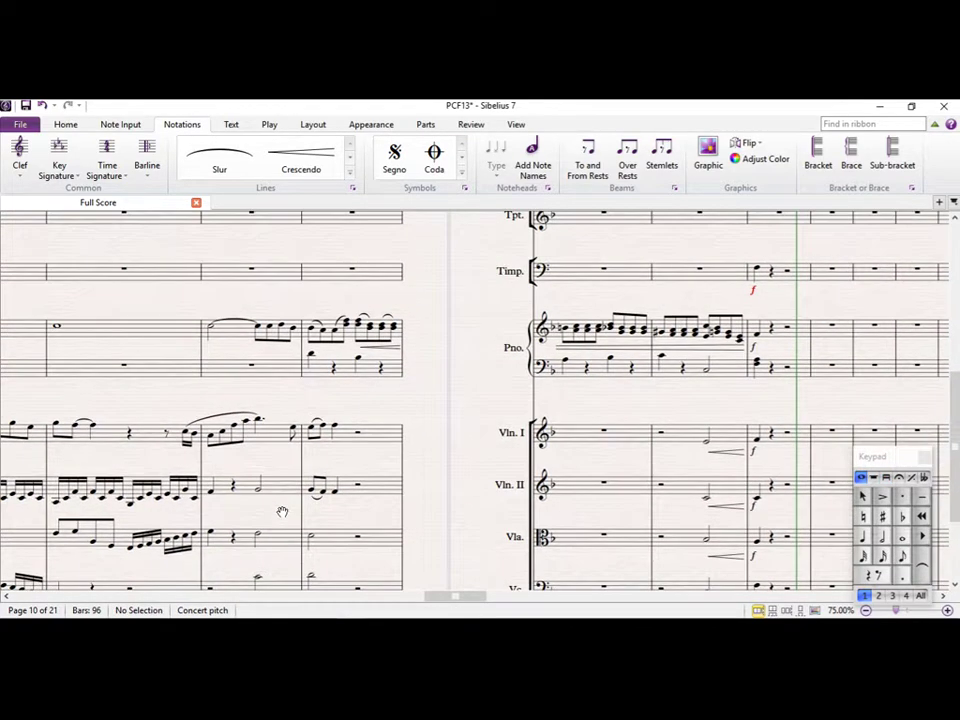
{"action": "left_click_drag", "start_coordinate": [291, 396], "coordinate": [283, 447]}
{"action": "left_click", "coordinate": [267, 387]}
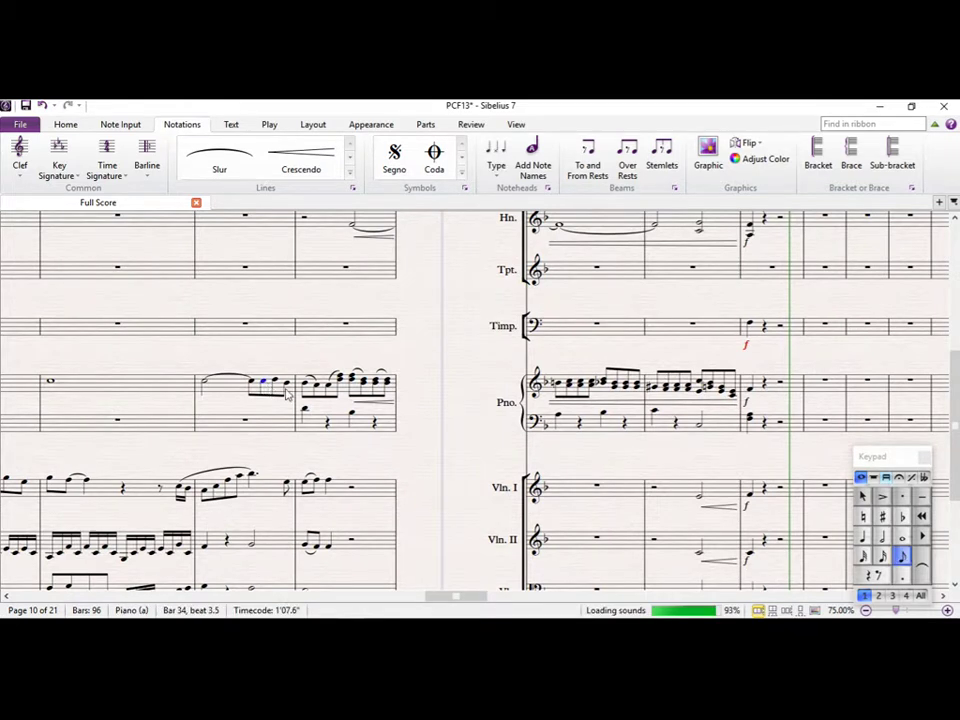
{"action": "left_click", "coordinate": [288, 388], "text": "shift"}
{"action": "key", "text": "s"}
{"action": "key", "text": "Escape"}
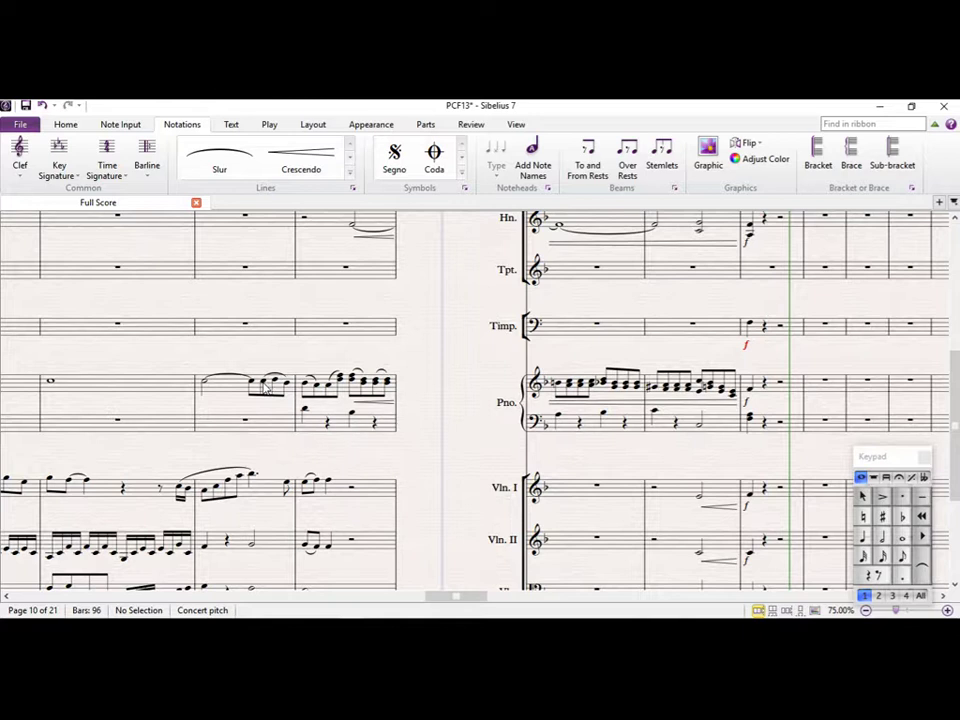
Review the score from the bar 34 piano note down to the cello and contrabass staves.
{"action": "left_click", "coordinate": [267, 388]}
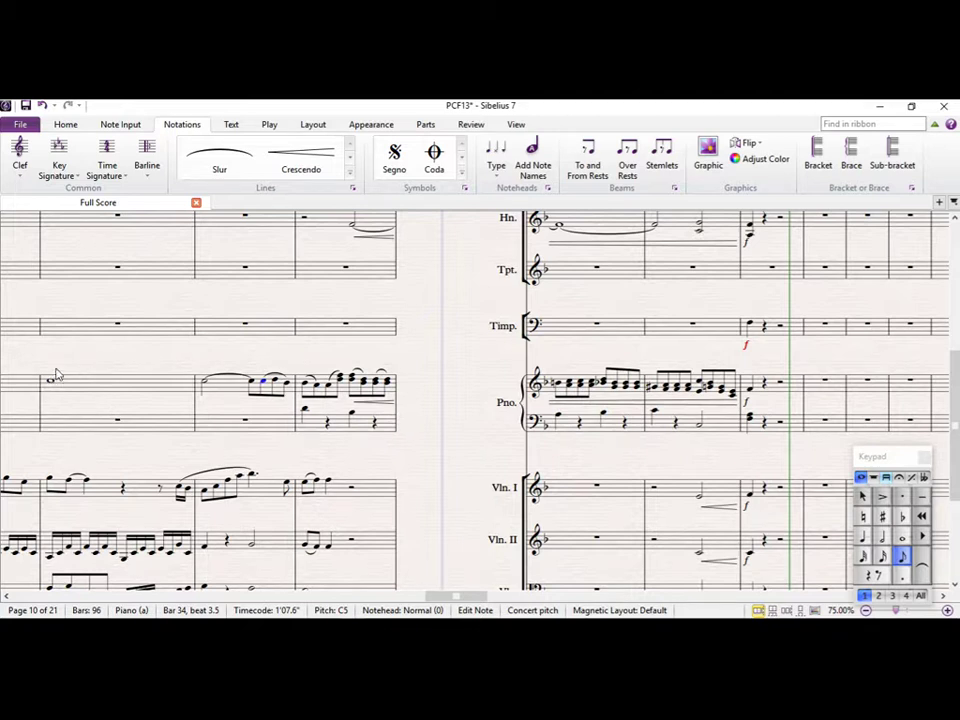
{"action": "scroll", "coordinate": [150, 350], "scroll_direction": "up", "scroll_amount": 2}
{"action": "left_click_drag", "start_coordinate": [388, 312], "coordinate": [625, 132]}
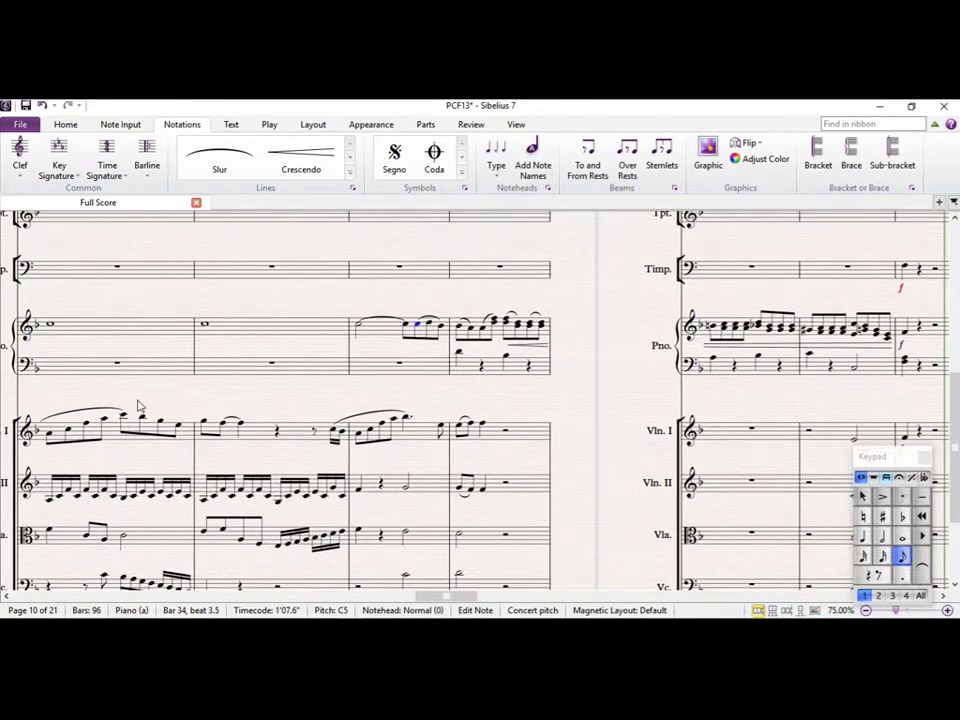
{"action": "left_click_drag", "start_coordinate": [137, 394], "coordinate": [231, 289]}
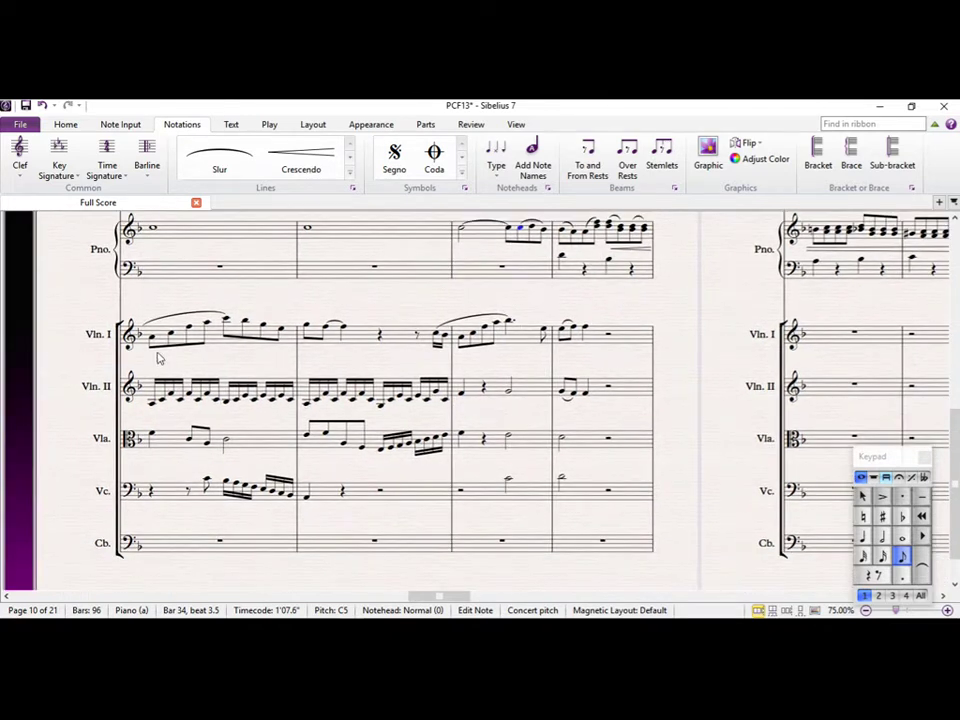
{"action": "key", "text": "Escape"}
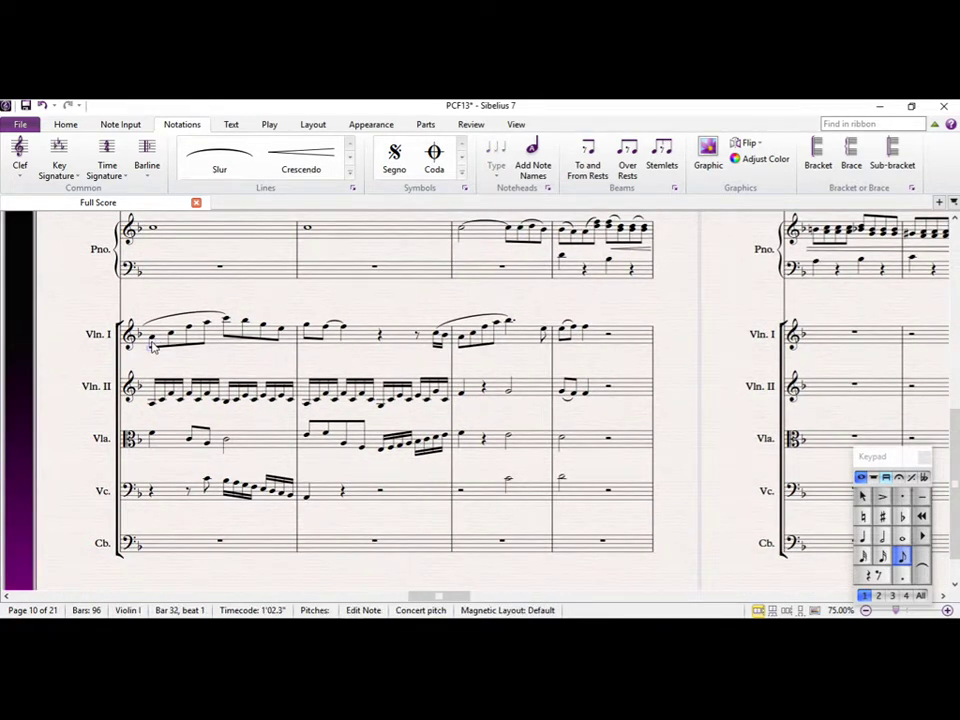
Return to the previous page and start playback from the piano note in bar 21.
{"action": "left_click", "coordinate": [152, 341]}
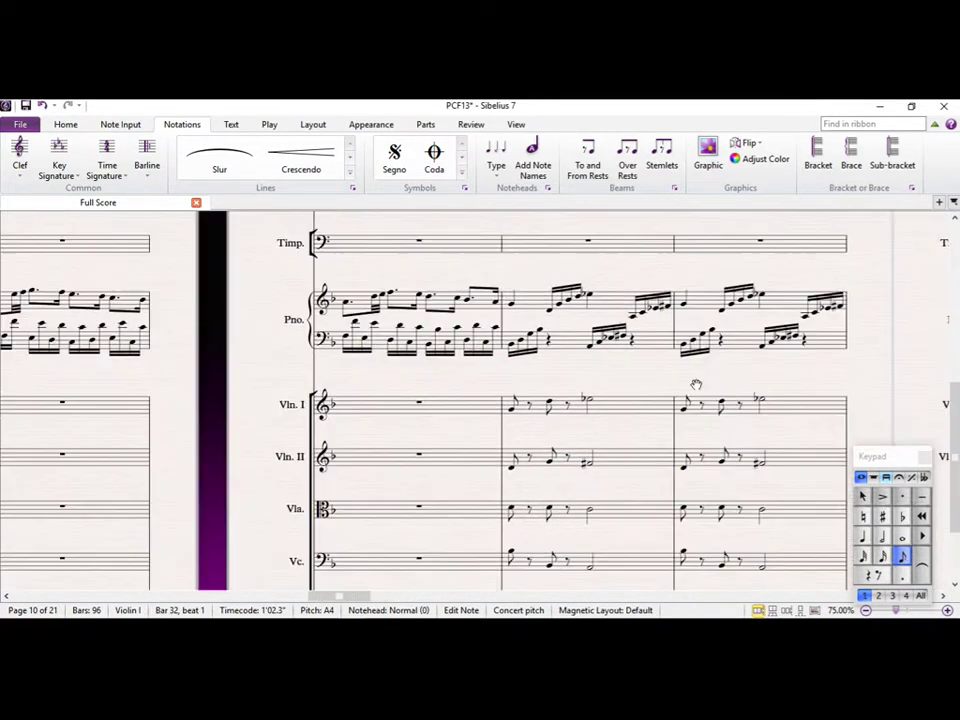
{"action": "left_click_drag", "start_coordinate": [323, 360], "coordinate": [371, 375]}
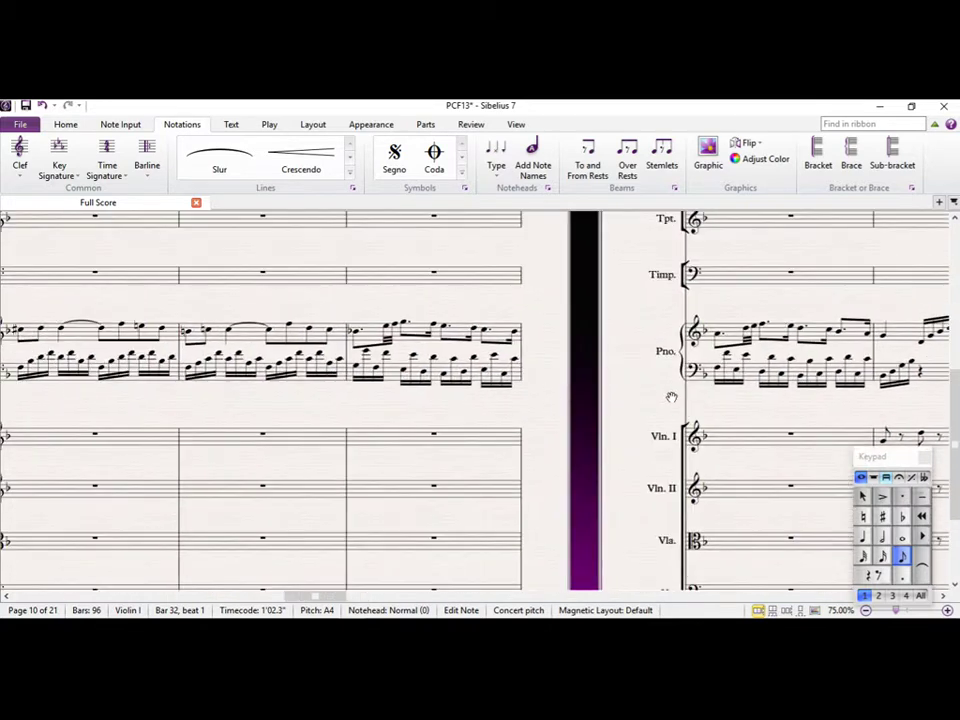
{"action": "left_click_drag", "start_coordinate": [671, 397], "coordinate": [955, 470]}
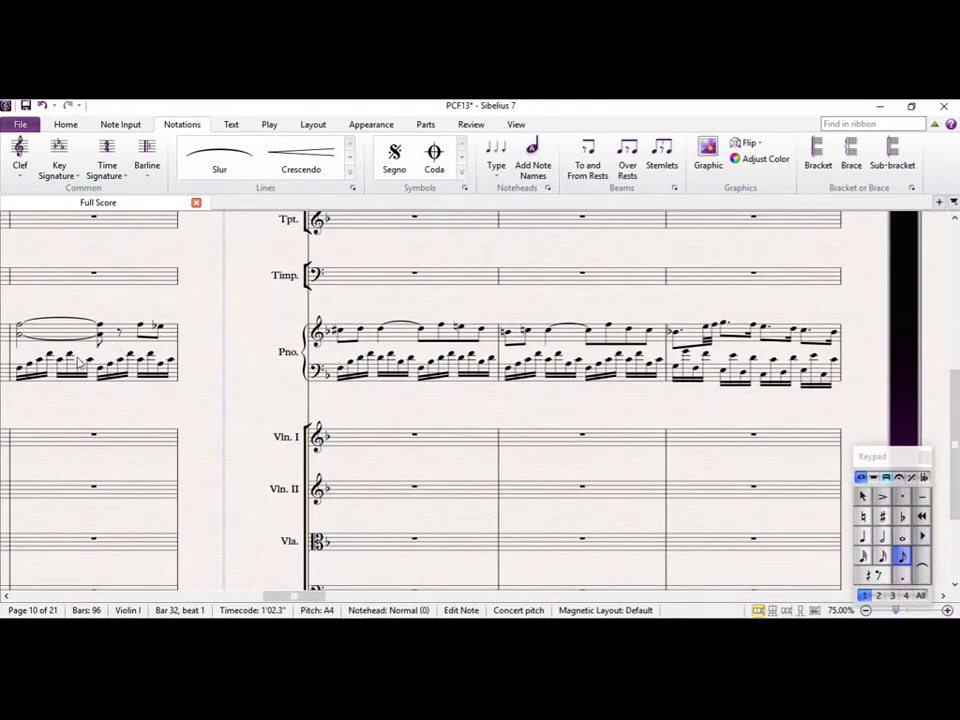
{"action": "left_click", "coordinate": [21, 368]}
{"action": "key", "text": "ctrl+equal"}
{"action": "key", "text": "space"}
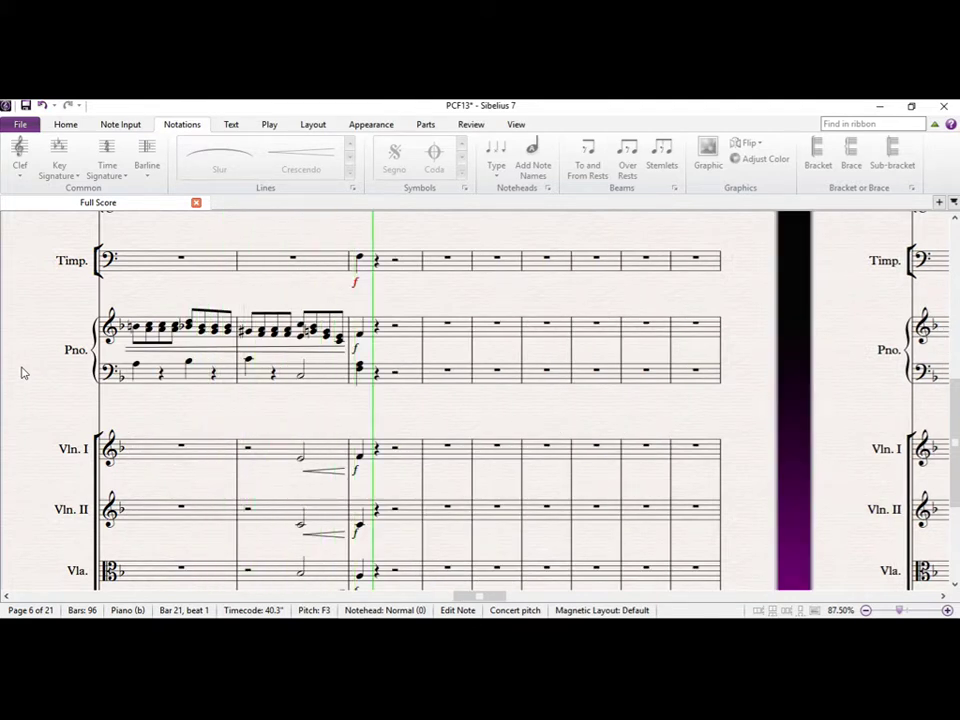
Stop playback and bring bars 36–38 with the new hairpins and fortes back into view.
{"action": "key", "text": "space"}
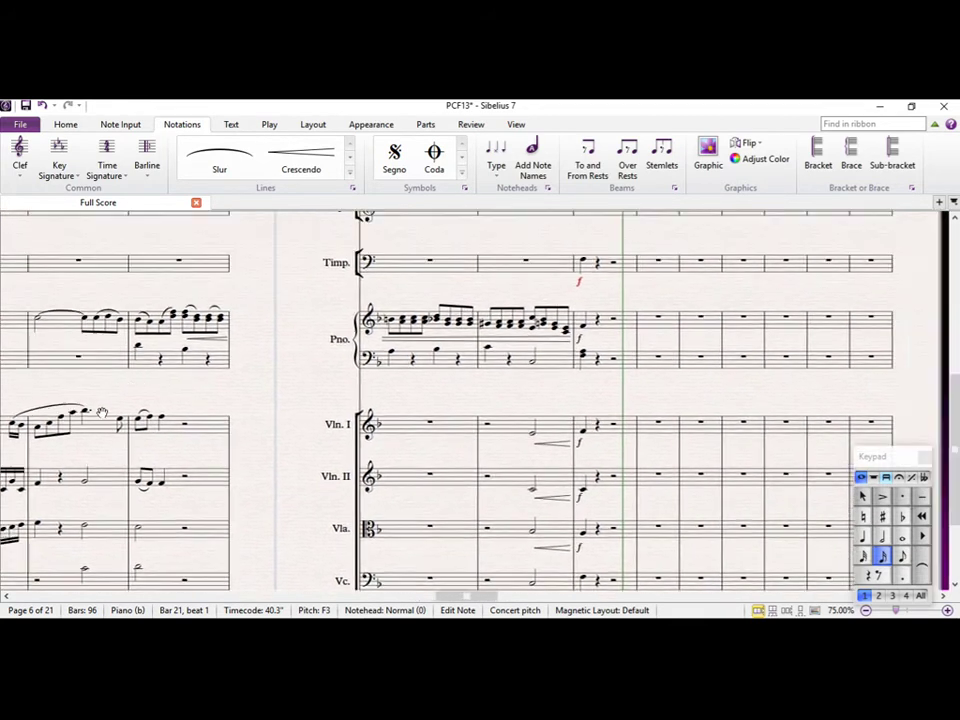
{"action": "left_click_drag", "start_coordinate": [465, 425], "coordinate": [312, 500]}
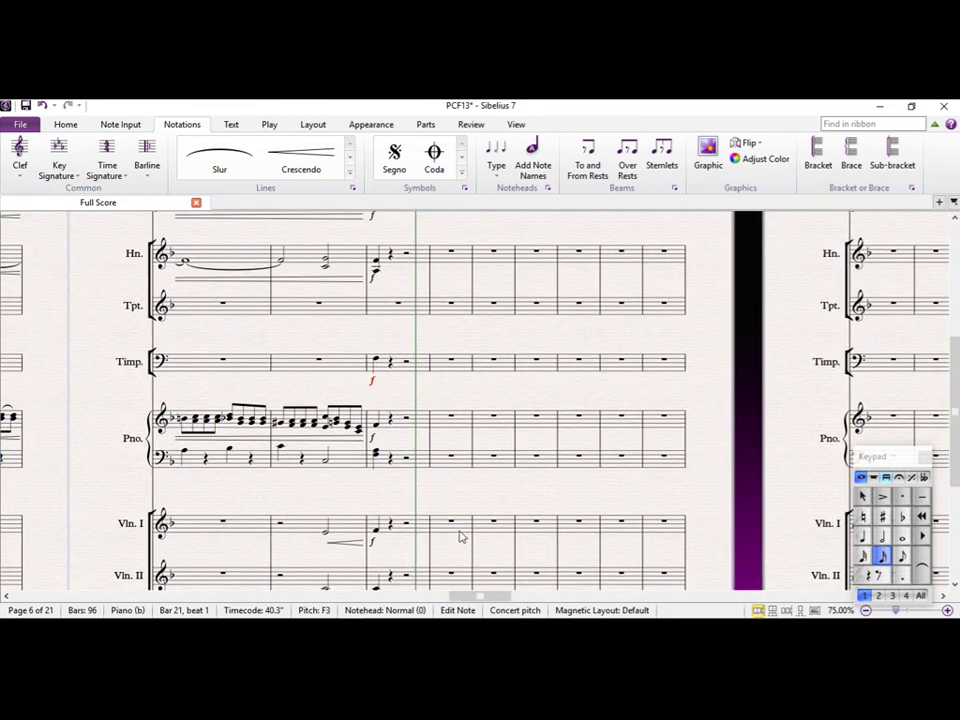